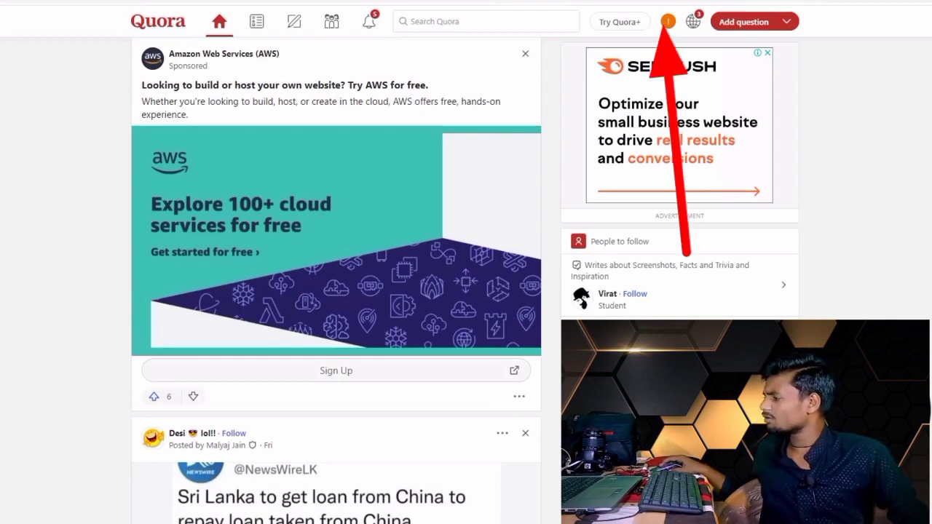
Open the admin Space with the yellow icon from the list of Spaces.
left_click(668, 21)
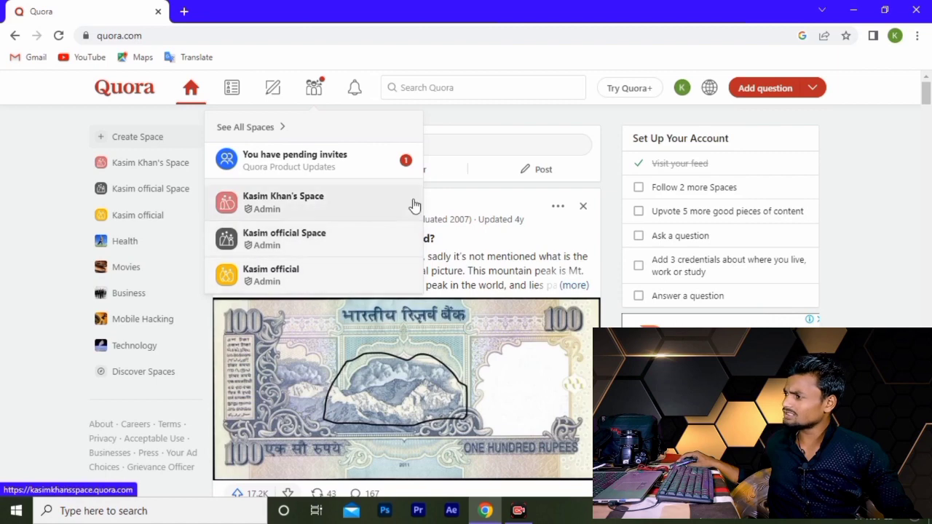
left_click(298, 276)
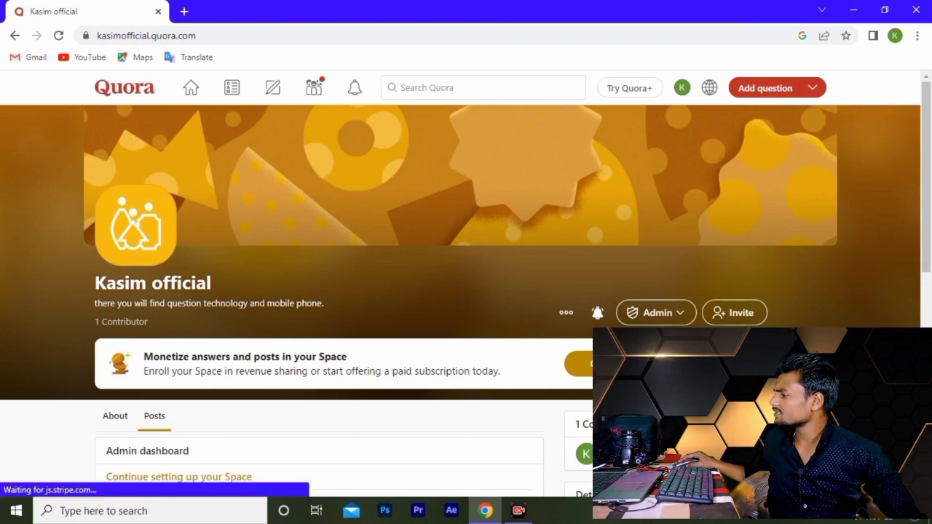
mouse_move(692, 281)
left_mouse_down()
mouse_move(764, 327)
mouse_move(795, 327)
left_mouse_up()
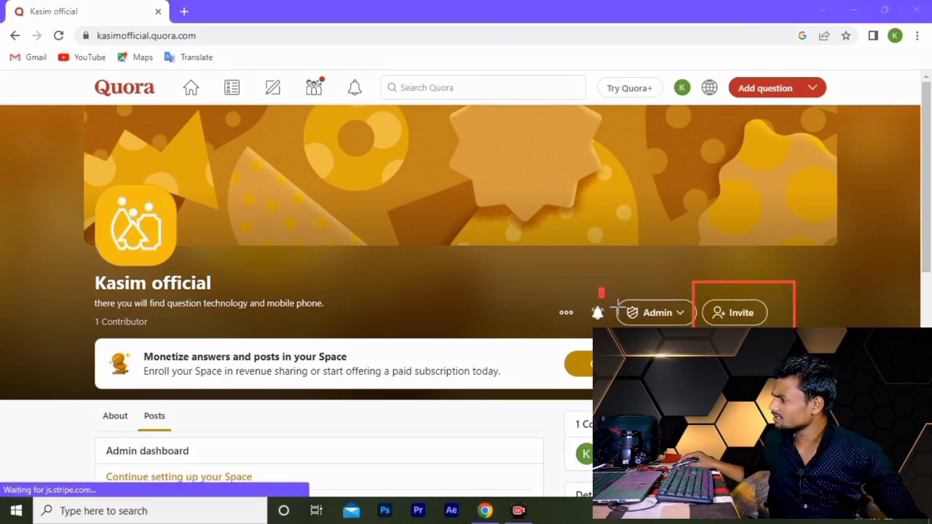
mouse_move(617, 306)
left_mouse_down()
mouse_move(686, 334)
mouse_move(704, 329)
left_mouse_up()
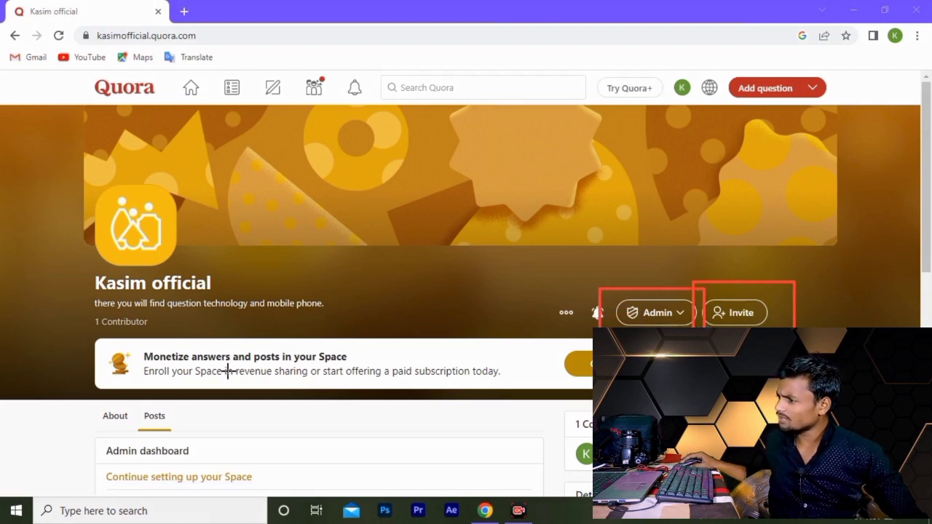
mouse_move(104, 346)
left_mouse_down()
mouse_move(194, 367)
mouse_move(520, 381)
left_mouse_up()
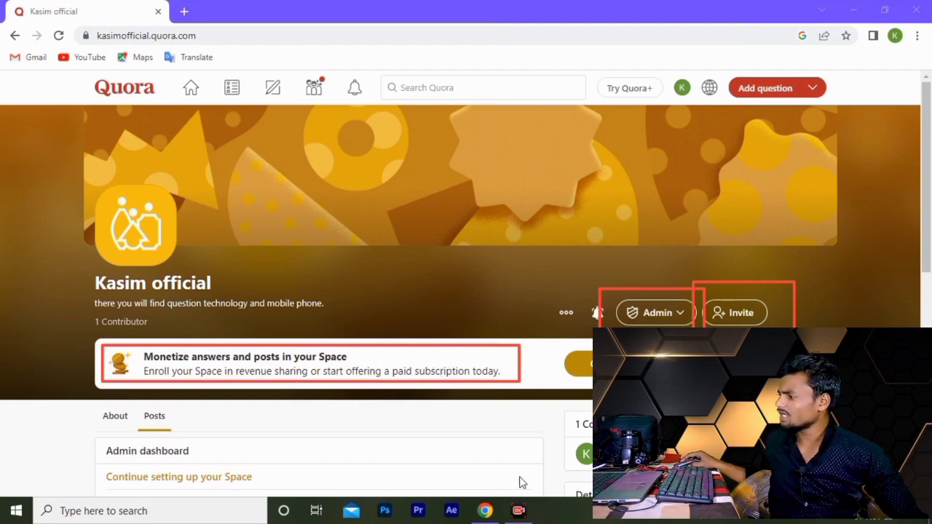
key("Escape")
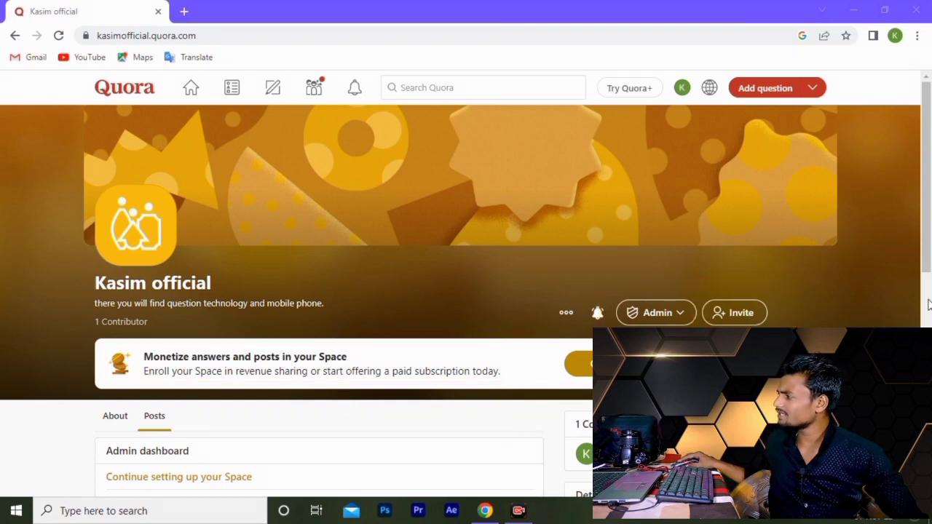
Open the visuals editor from the Space's admin dashboard and set the Space color to blue.
left_click_drag(925, 260, 925, 356)
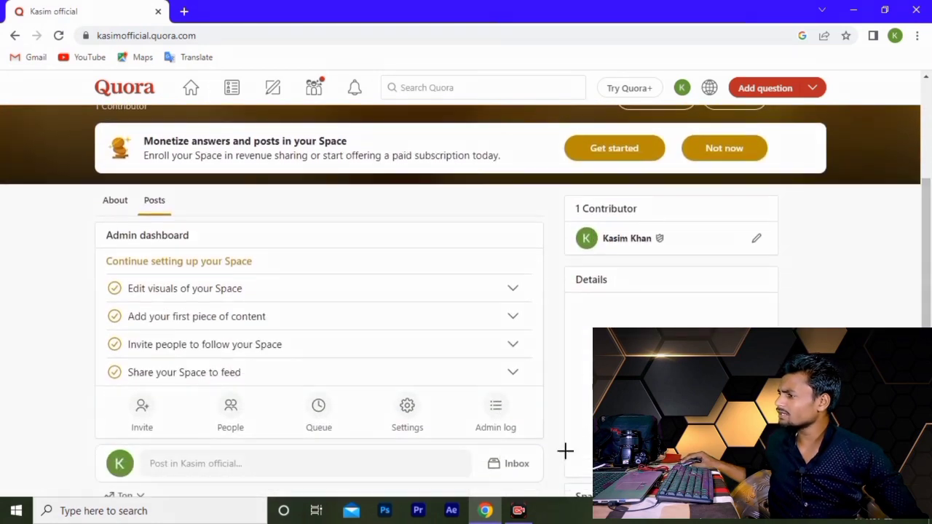
mouse_move(65, 273)
left_mouse_down()
mouse_move(158, 298)
mouse_move(290, 304)
left_mouse_up()
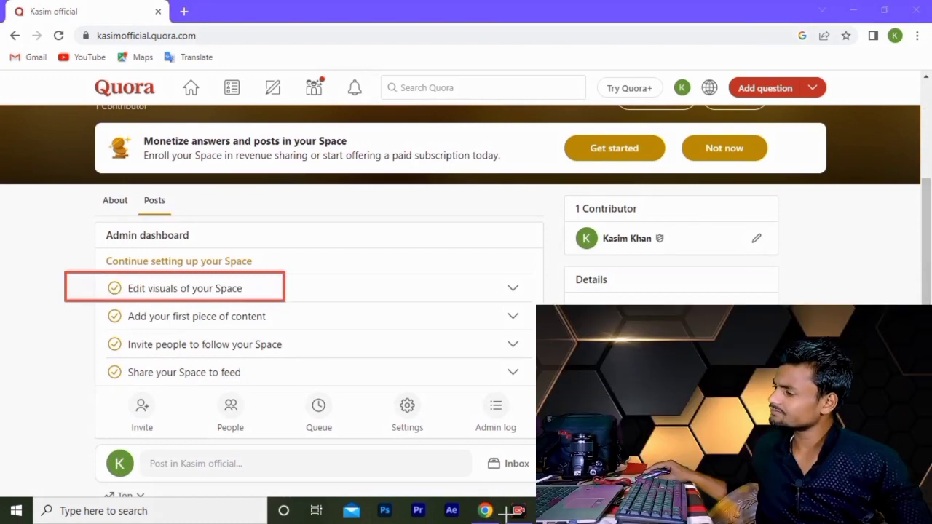
left_click(196, 290)
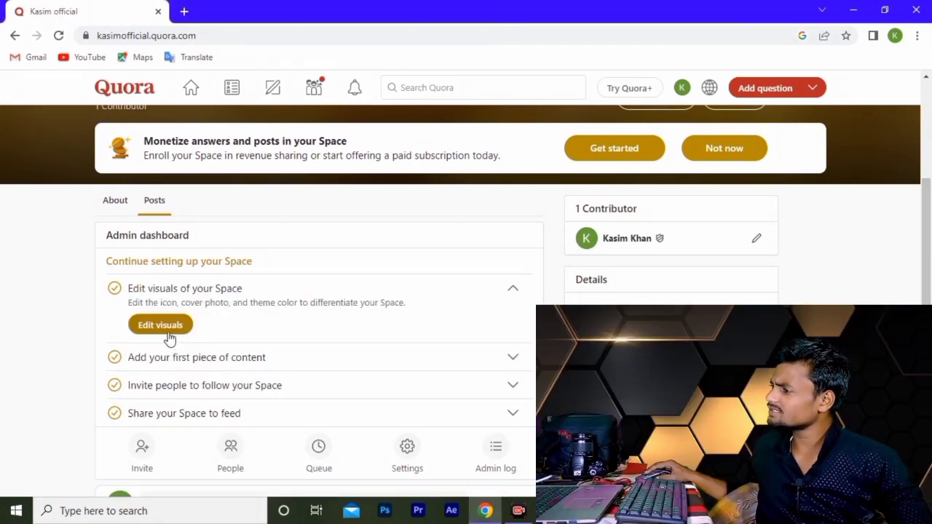
left_click(166, 327)
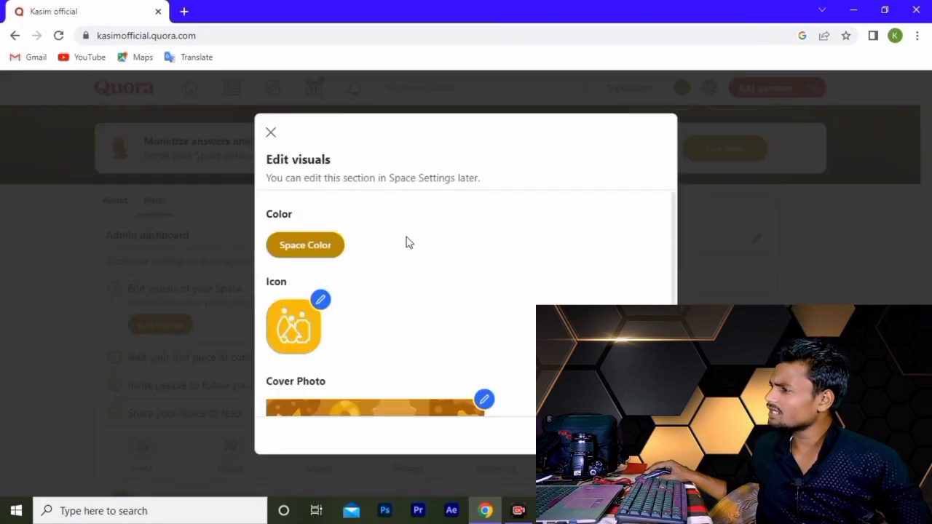
left_click(303, 255)
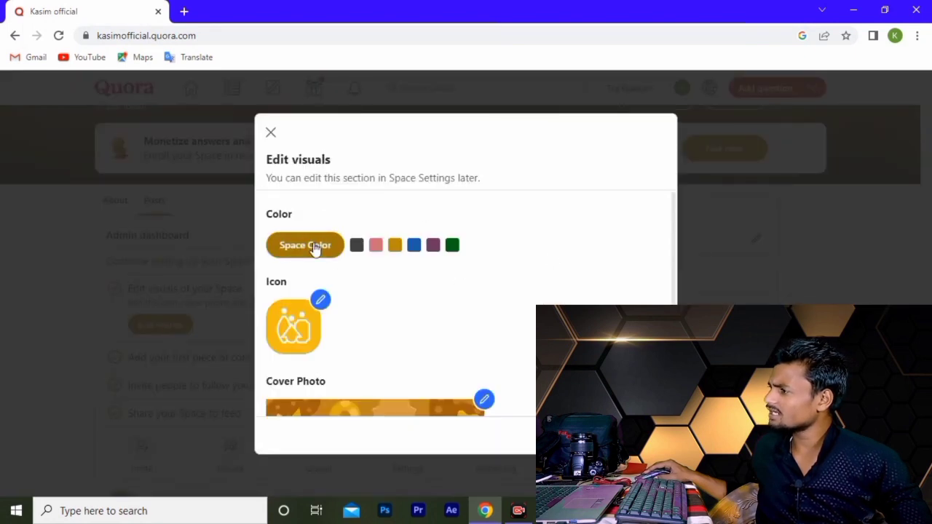
left_click(376, 245)
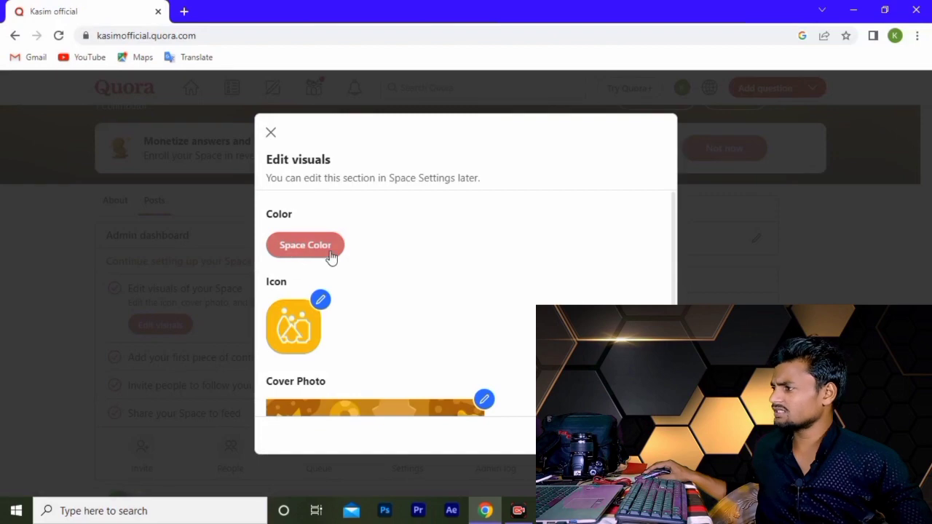
left_click(328, 255)
left_click(414, 245)
left_click(321, 300)
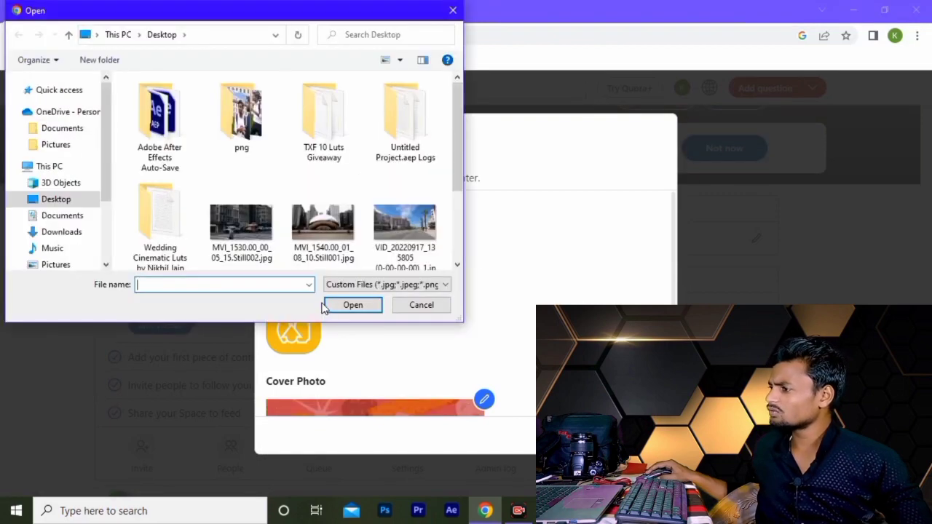
scroll(236, 164, "down", 2)
scroll(236, 163, "up", 2)
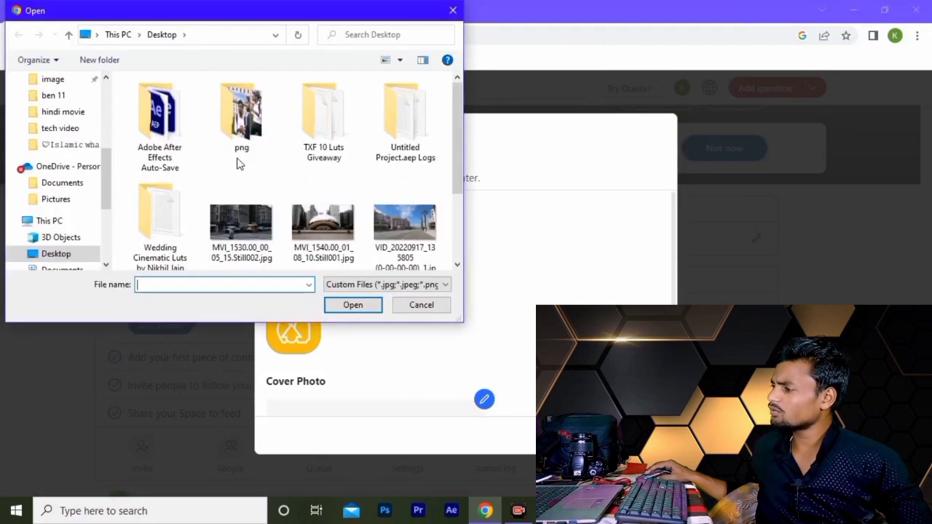
left_click(421, 306)
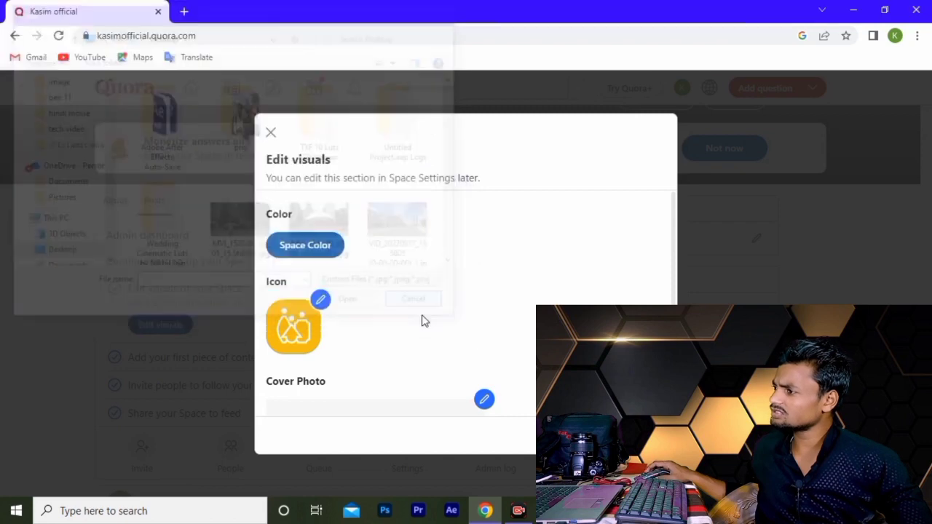
Check the cover photo in the visuals editor, close it, and examine the Space's header and admin dashboard.
scroll(422, 318, "down", 1)
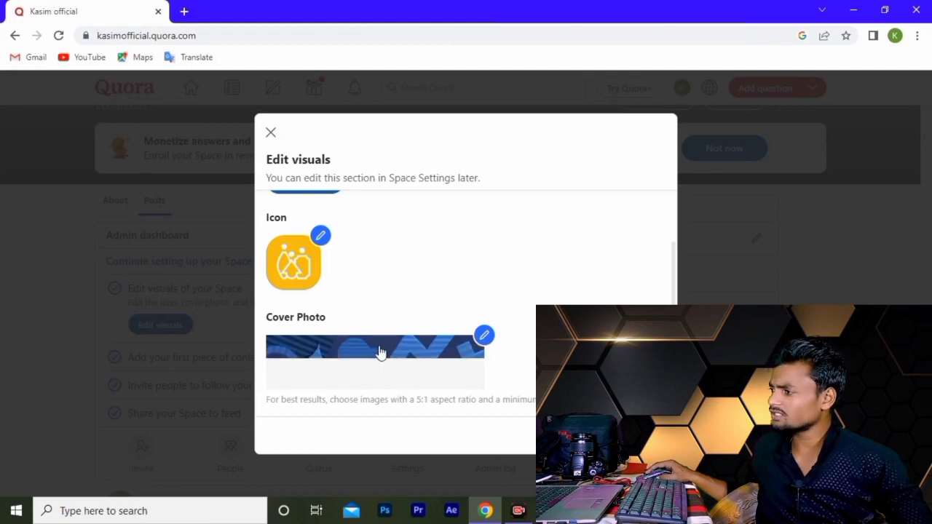
key("Escape")
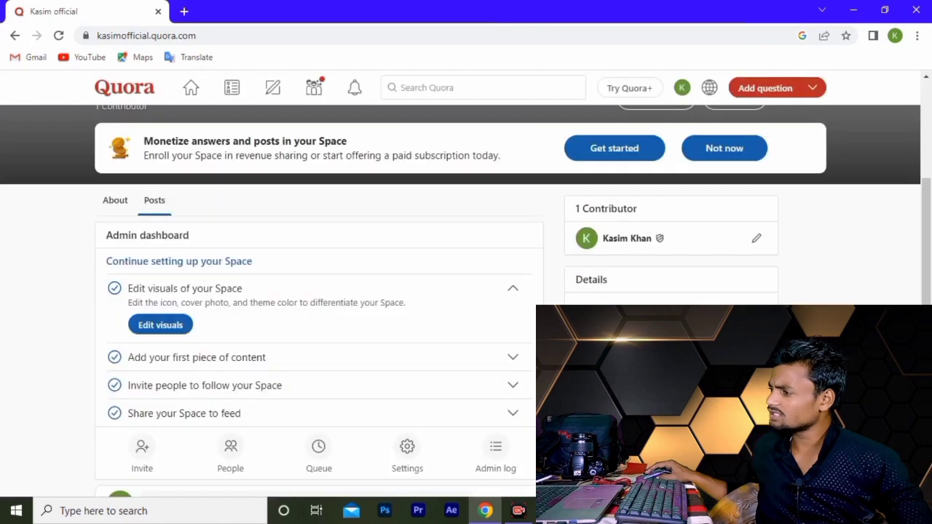
scroll(466, 255, "up", 3)
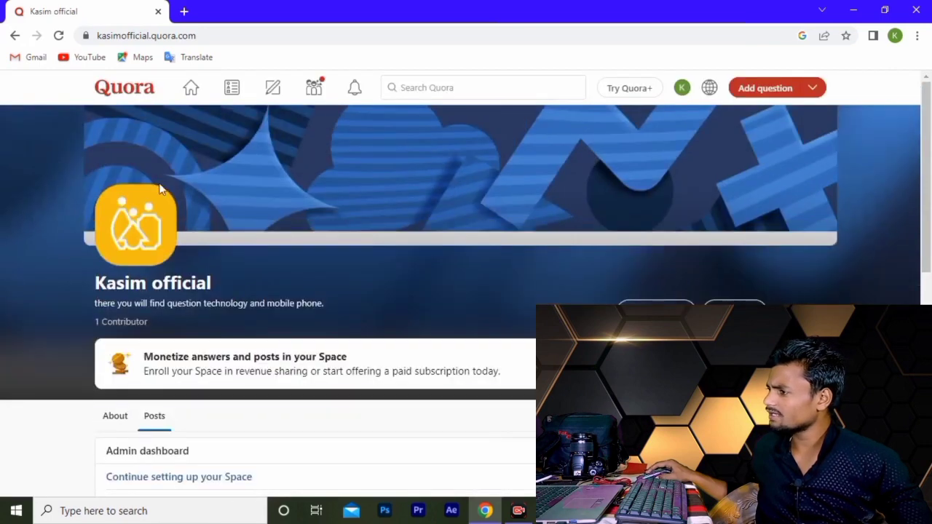
scroll(575, 237, "down", 7)
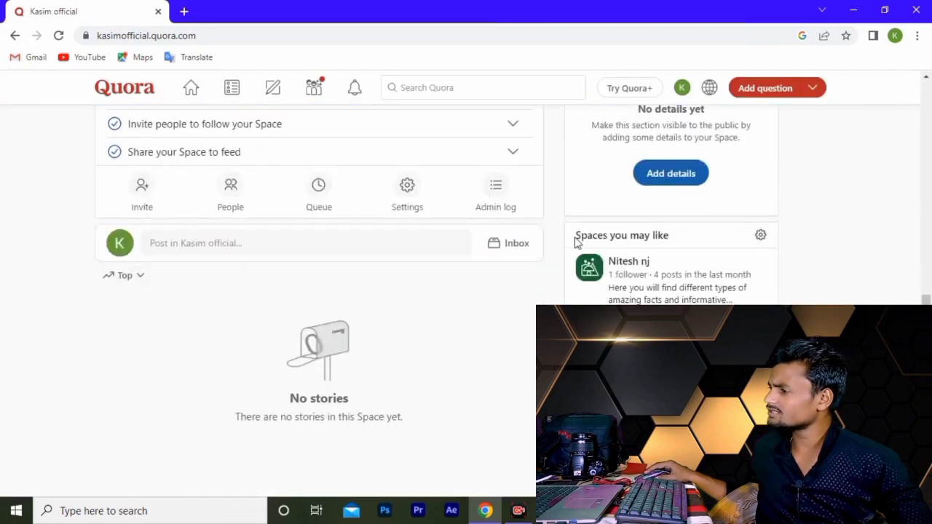
scroll(574, 237, "up", 7)
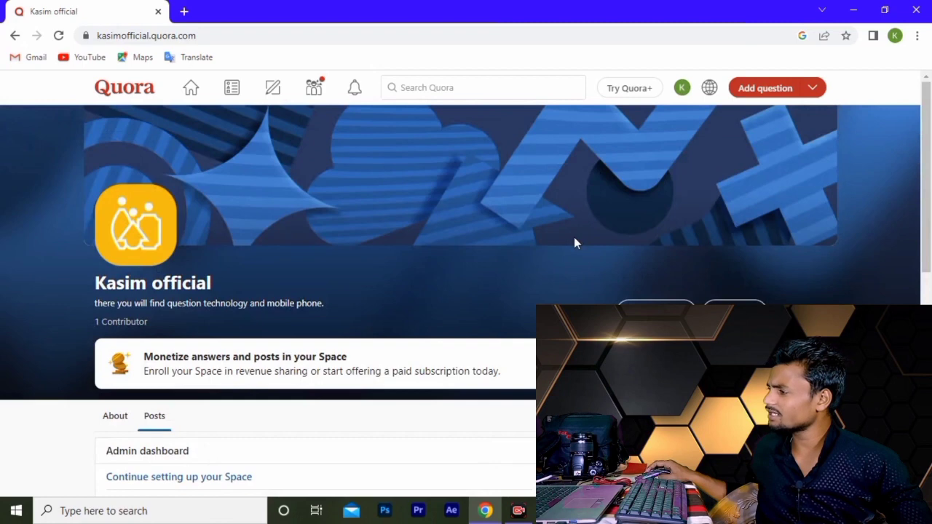
scroll(574, 238, "down", 4)
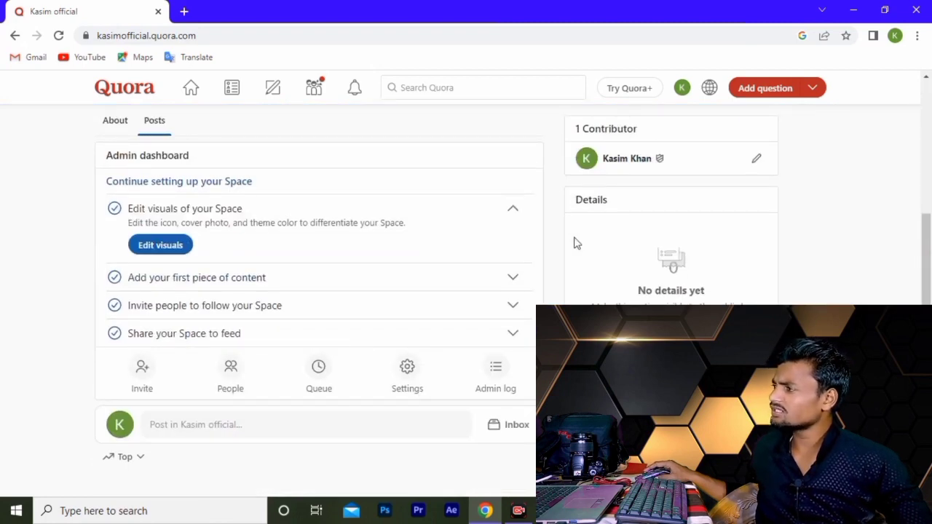
scroll(575, 242, "up", 4)
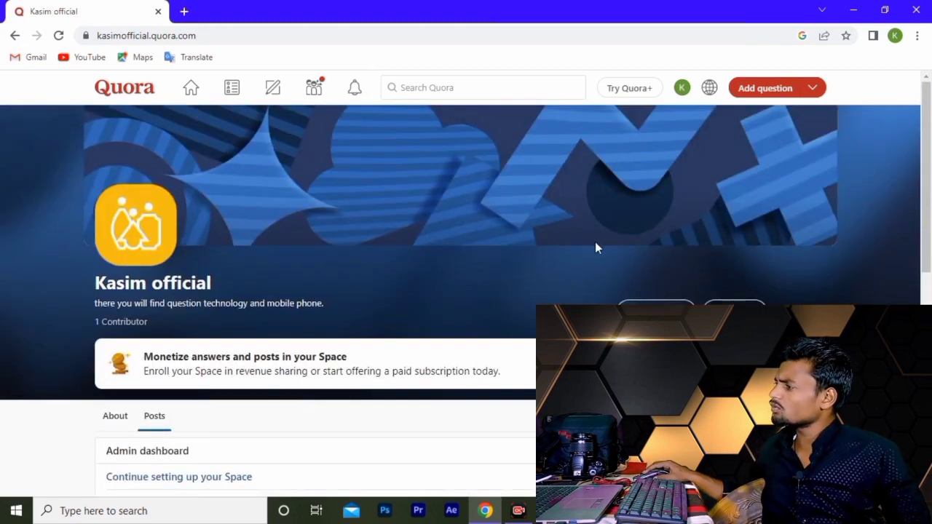
scroll(595, 246, "down", 4)
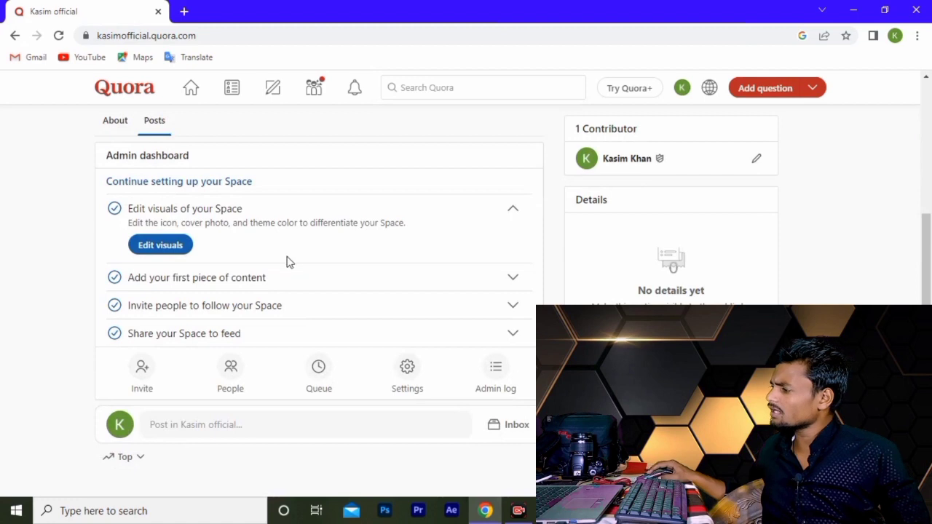
scroll(290, 262, "up", 1)
scroll(289, 262, "down", 1)
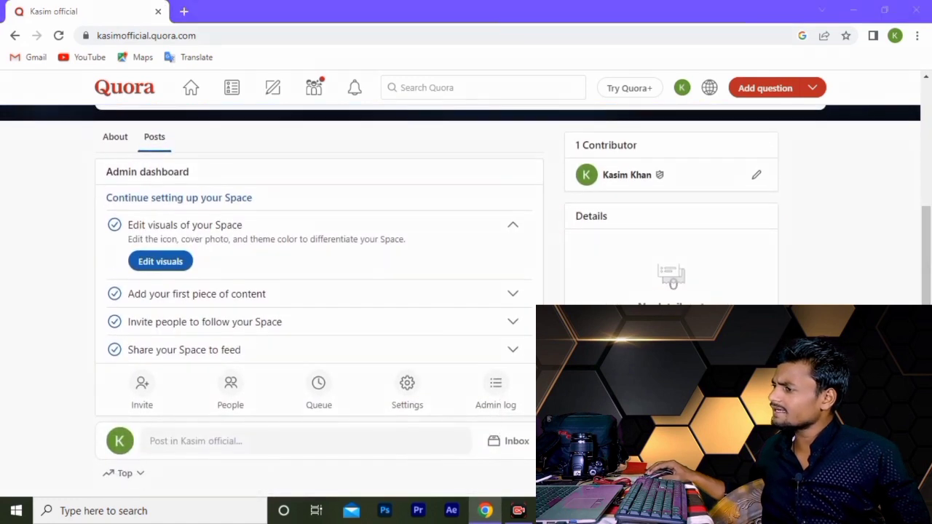
Start adding the Space's first piece of content and switch the composer to adding a question.
mouse_move(78, 277)
left_mouse_down()
mouse_move(157, 309)
mouse_move(289, 310)
left_mouse_up()
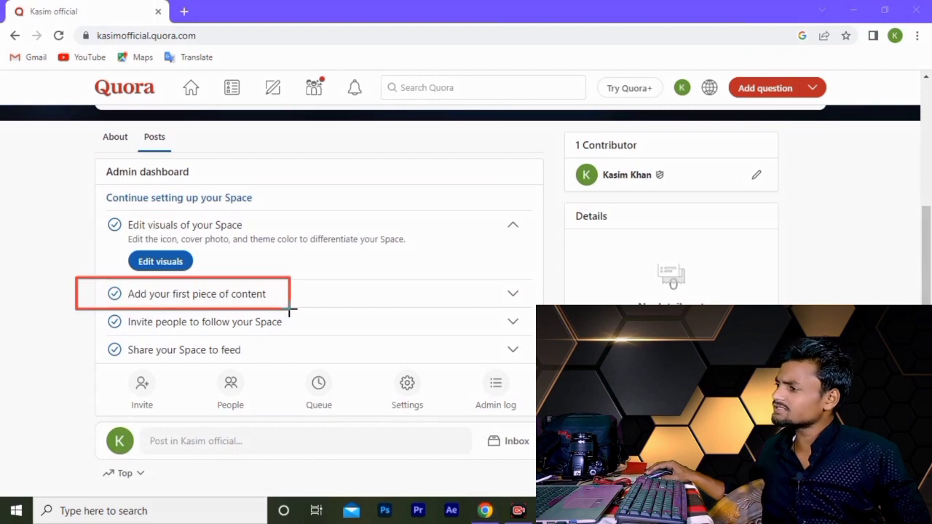
key("Escape")
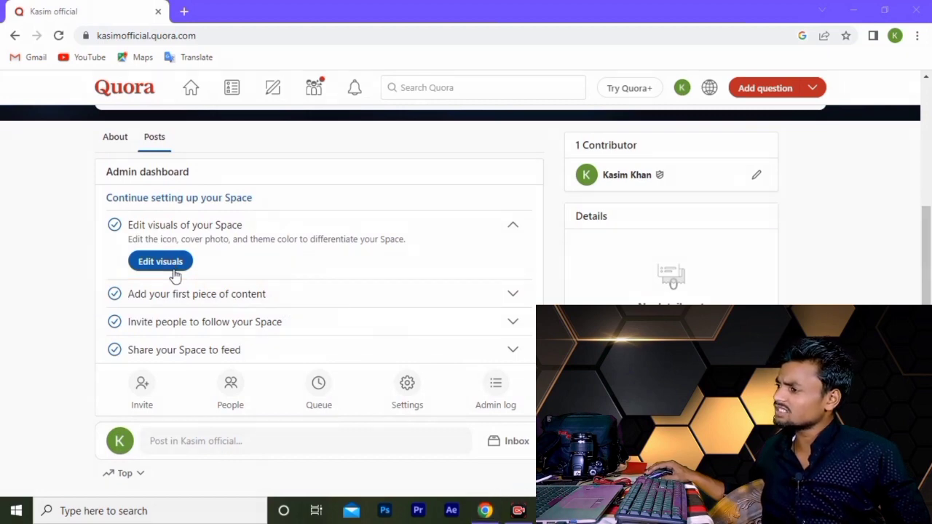
left_click(190, 293)
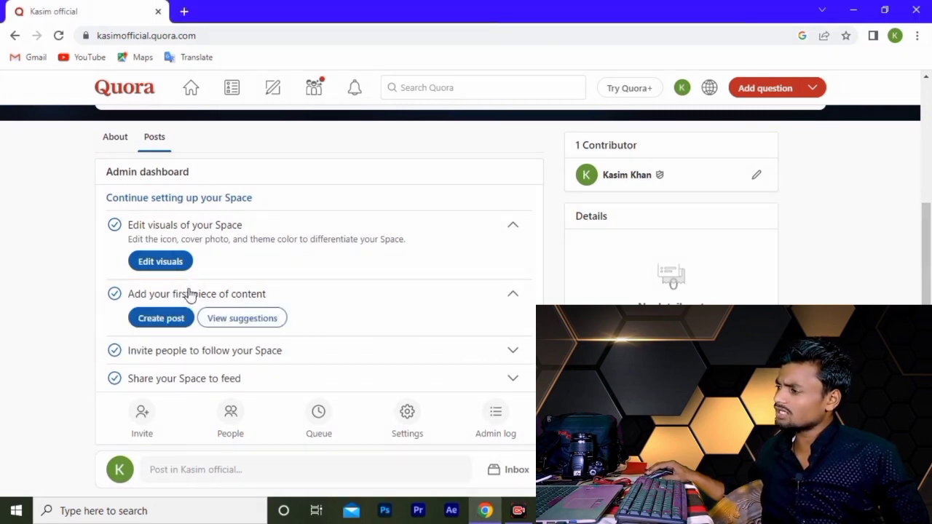
left_click(163, 321)
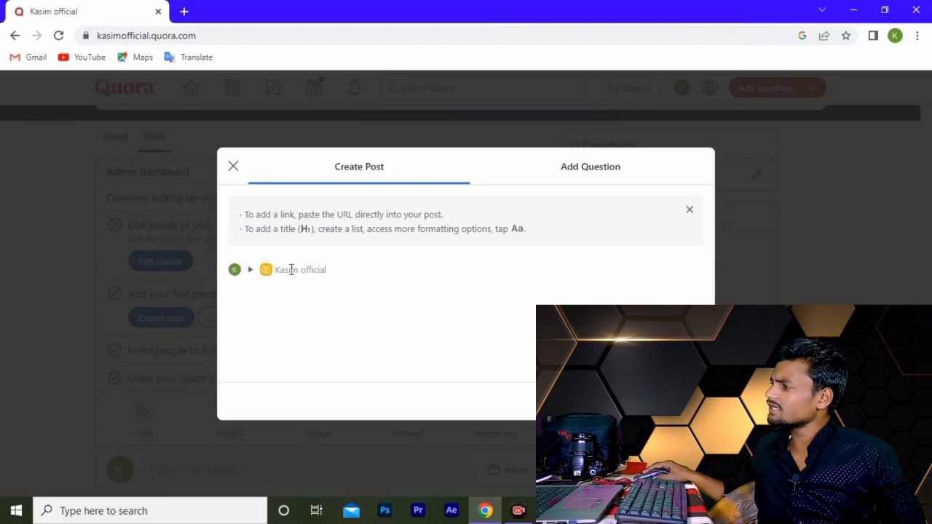
left_click(606, 169)
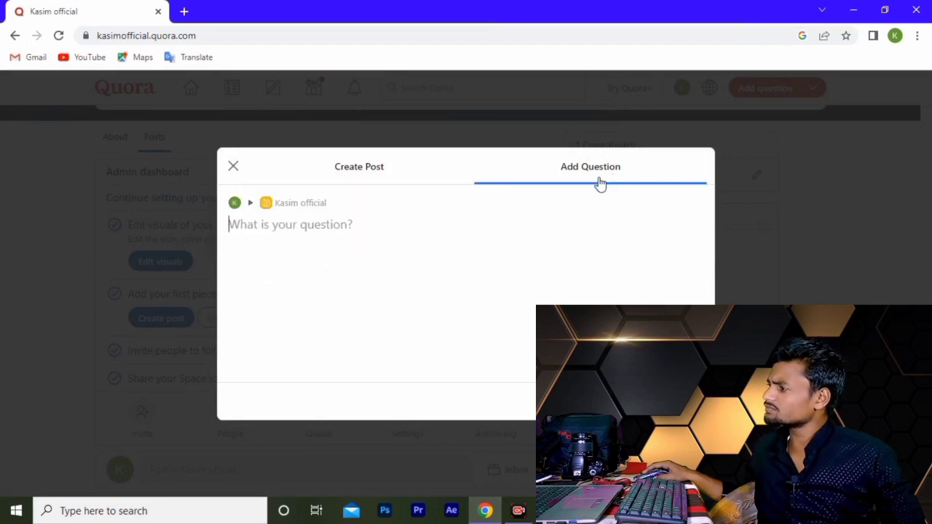
type(",hhg;?")
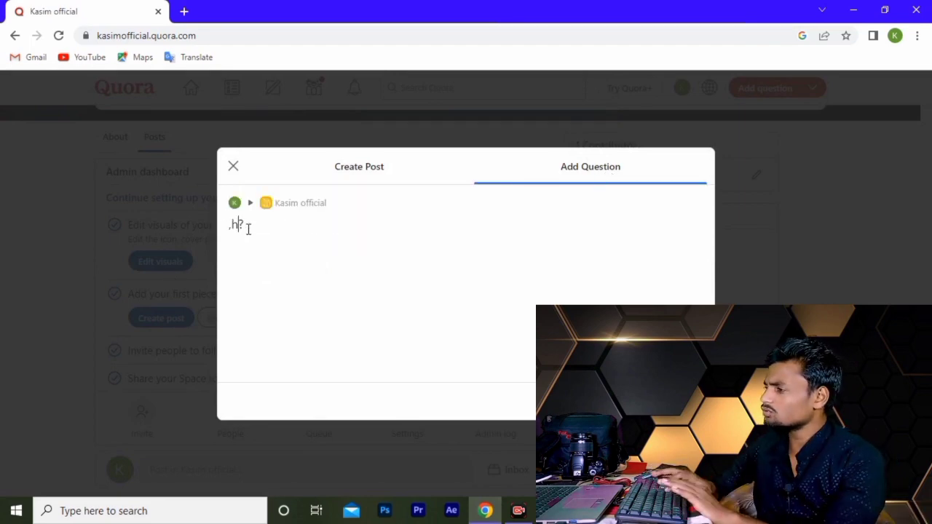
key("BackSpace")
key("BackSpace")
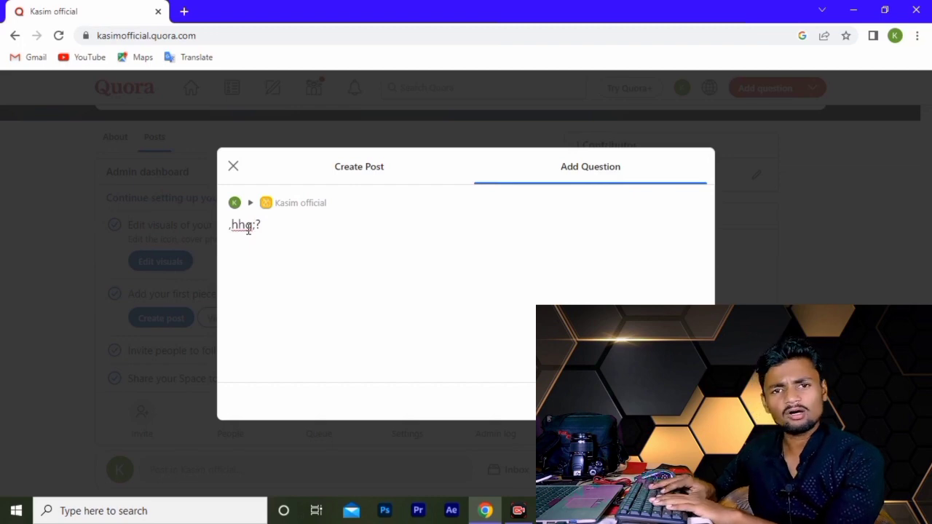
key("BackSpace")
key("BackSpace")
key("BackSpace")
key("BackSpace")
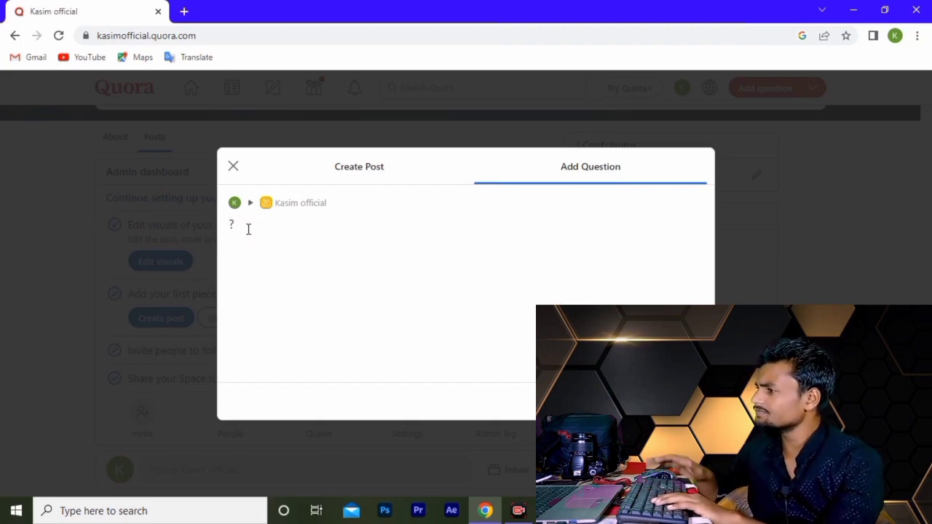
Enter the question "India ka rajdhani kaha hai" and submit it to the Space.
type("India ka ra")
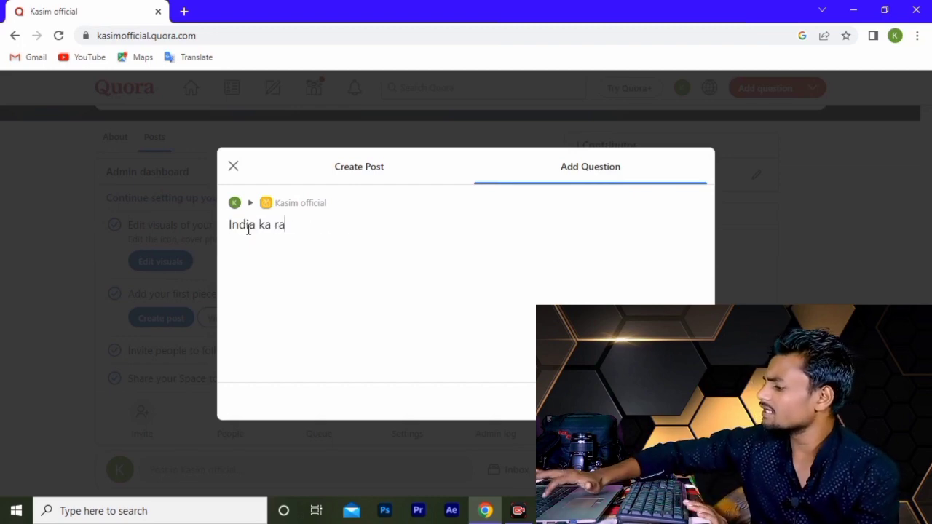
type("jdhani kaha hai")
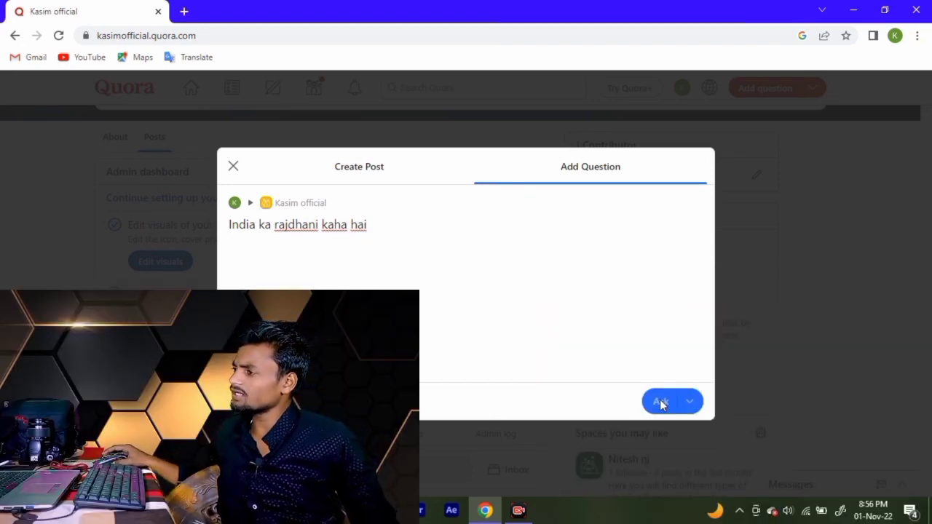
left_click(659, 401)
left_click(496, 297)
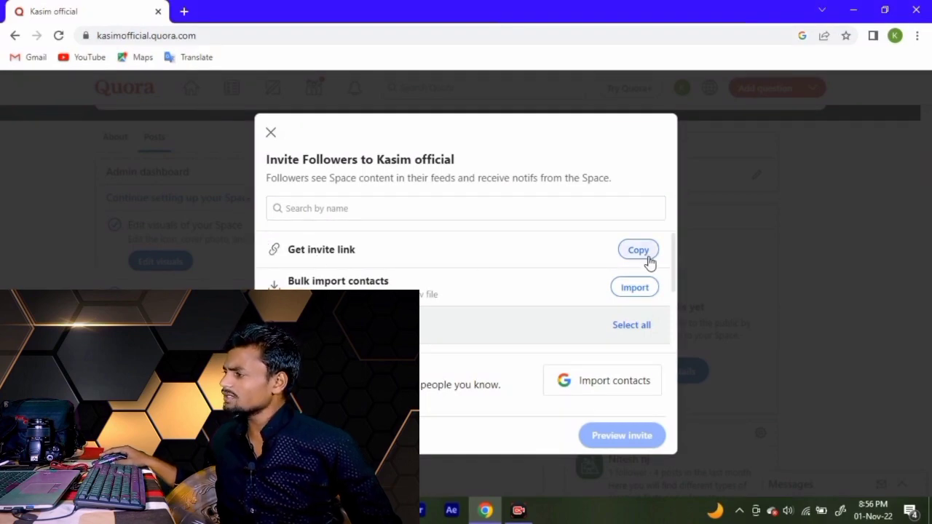
Close the follower invitation and review the Space's admin dashboard, details section, posted question and header.
left_click(270, 132)
scroll(314, 194, "down", 1)
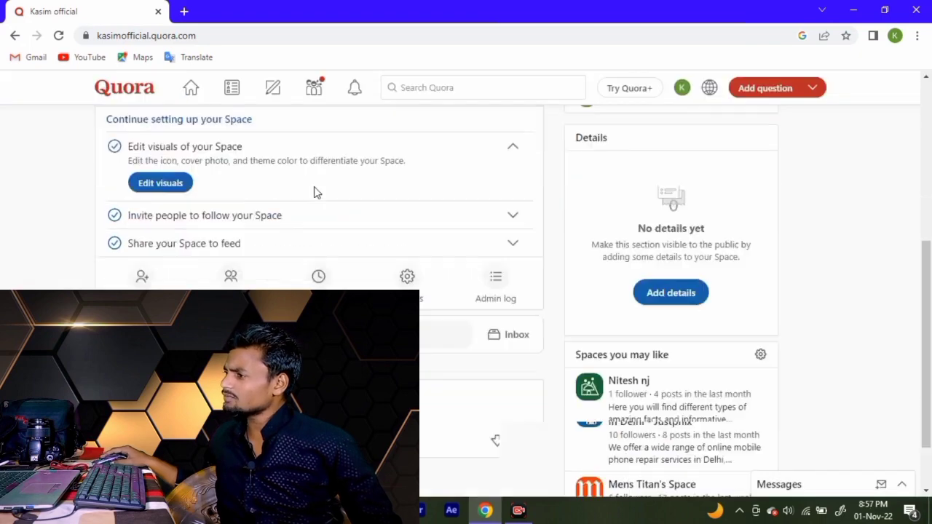
scroll(314, 194, "up", 6)
scroll(616, 183, "down", 5)
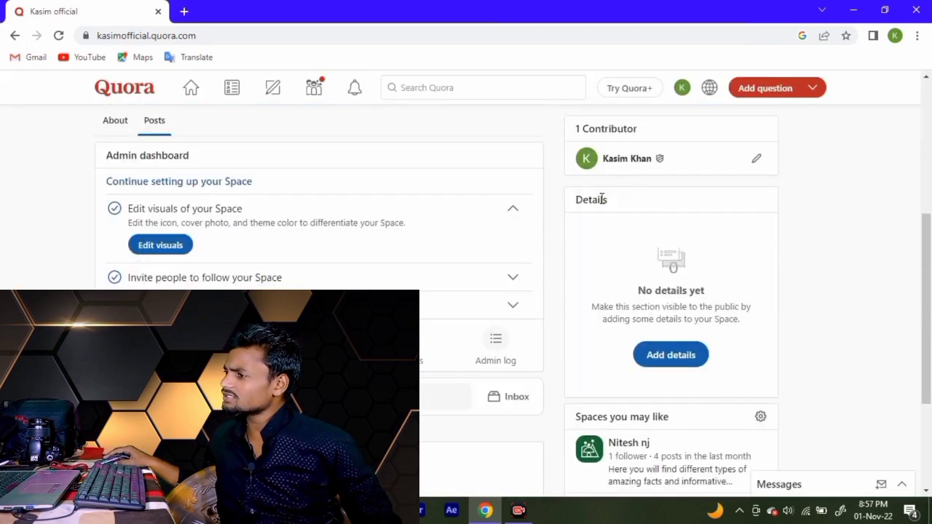
scroll(614, 193, "down", 3)
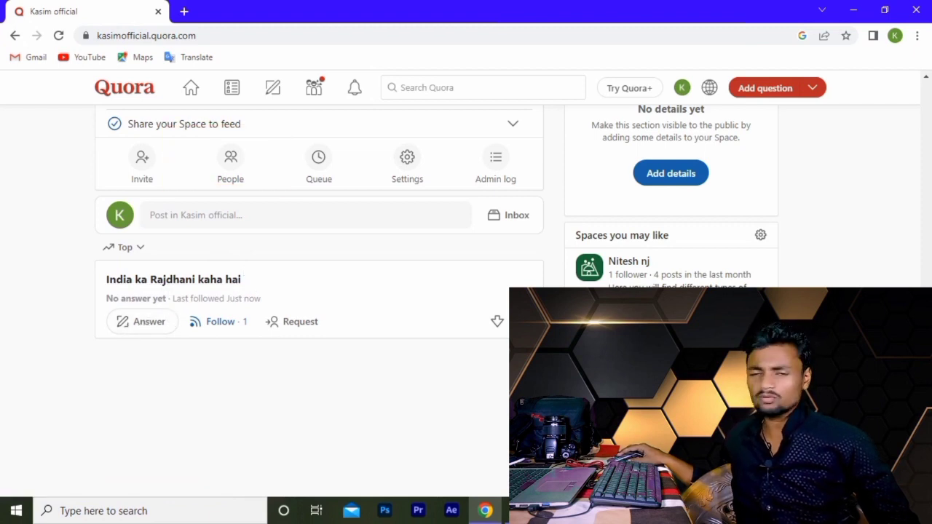
scroll(377, 270, "up", 3)
scroll(376, 270, "down", 3)
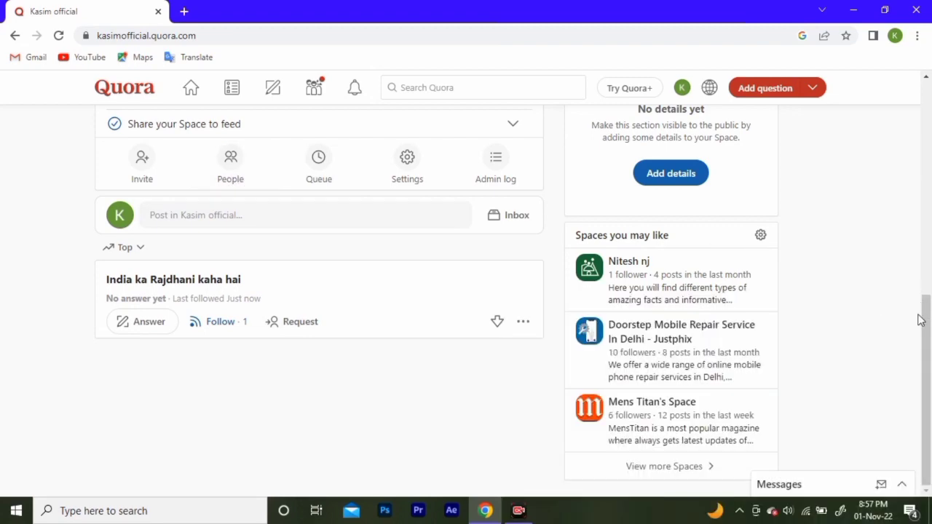
left_click_drag(922, 318, 930, 139)
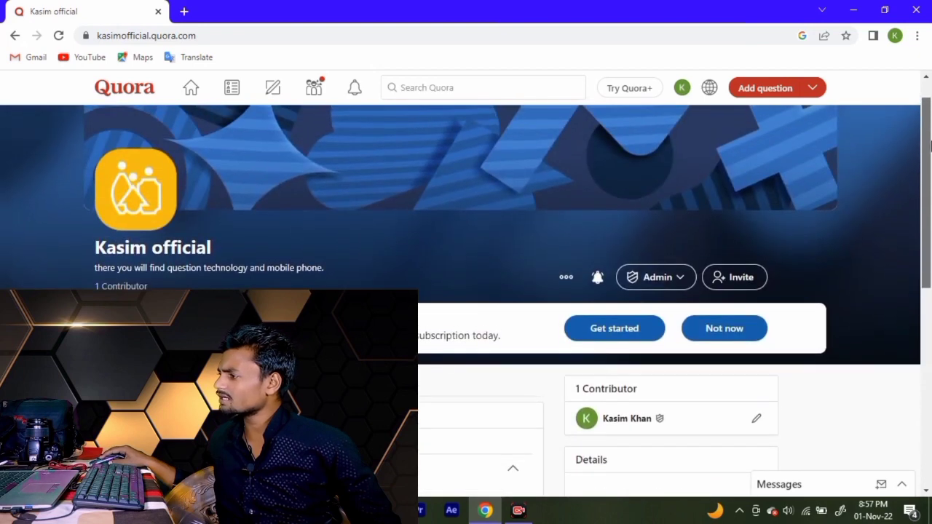
Start the Space's monetization setup and examine the Space subscription, Quora+ revenue sharing and ad revenue sharing programs.
mouse_move(531, 294)
left_mouse_down()
mouse_move(585, 325)
mouse_move(676, 348)
left_mouse_up()
left_click(616, 328)
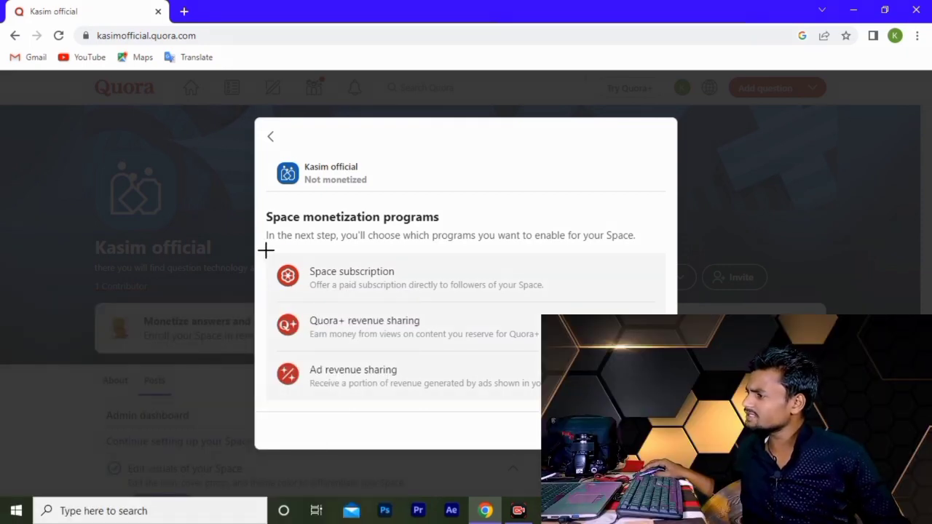
mouse_move(265, 251)
left_mouse_down()
mouse_move(476, 289)
mouse_move(592, 296)
left_mouse_up()
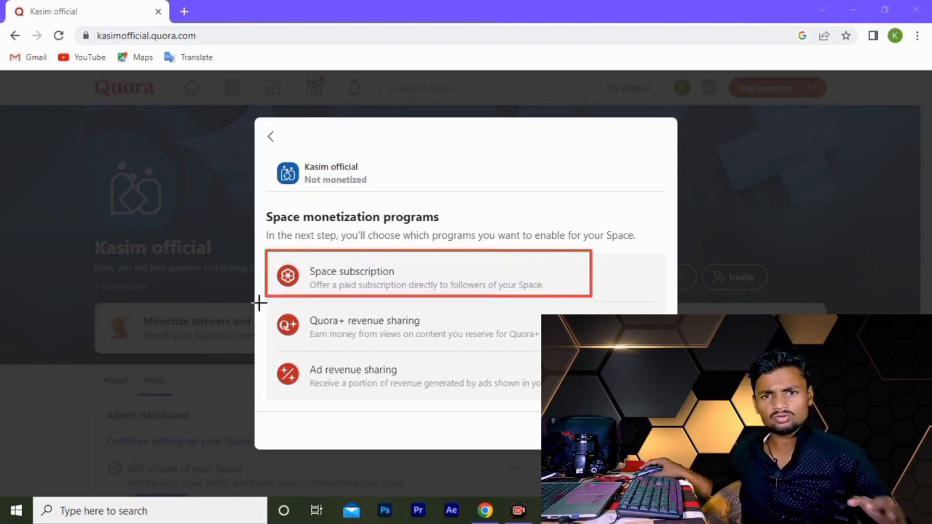
mouse_move(265, 306)
left_mouse_down()
mouse_move(412, 348)
mouse_move(609, 348)
left_mouse_up()
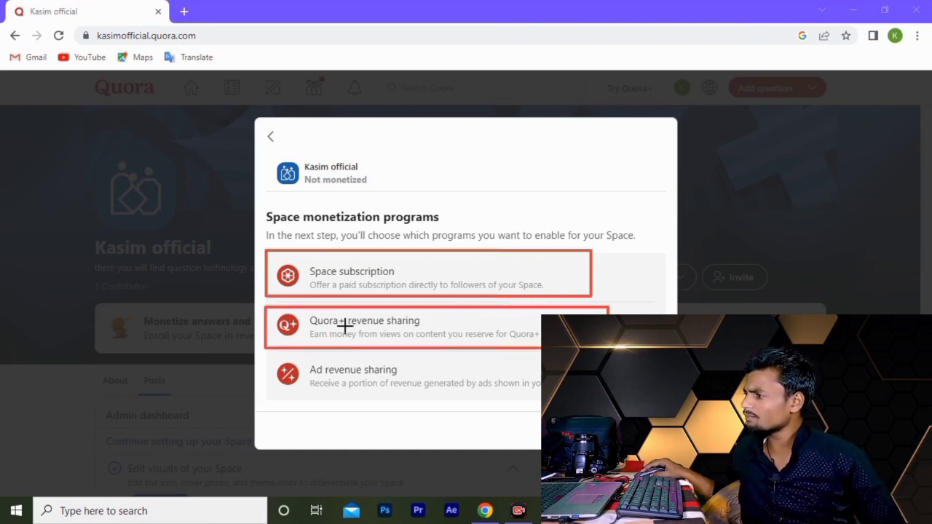
mouse_move(265, 356)
left_mouse_down()
mouse_move(370, 389)
mouse_move(609, 397)
left_mouse_up()
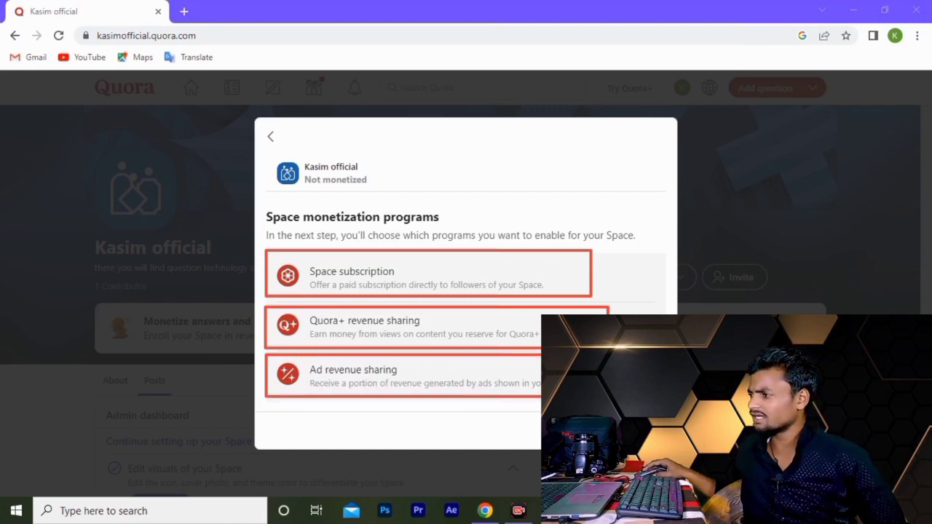
mouse_move(271, 362)
left_mouse_down()
mouse_move(307, 377)
mouse_move(440, 389)
left_mouse_up()
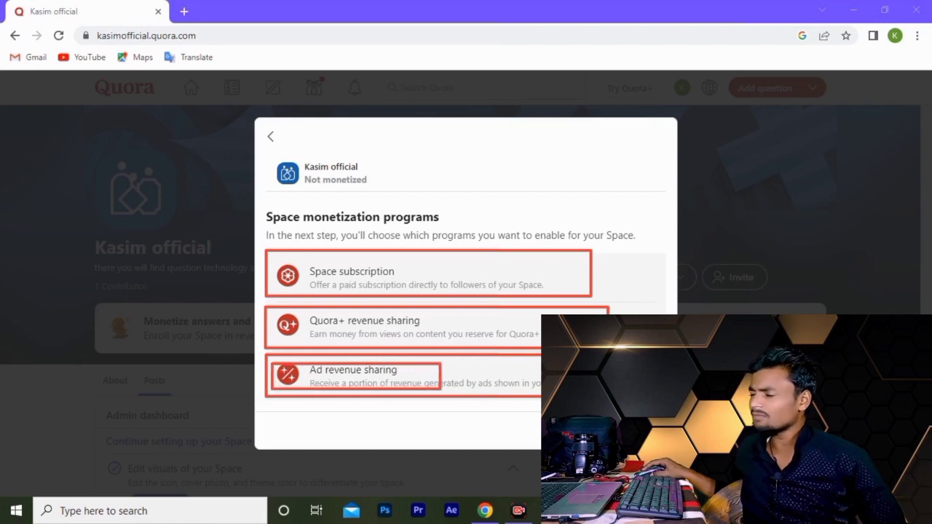
key("Escape")
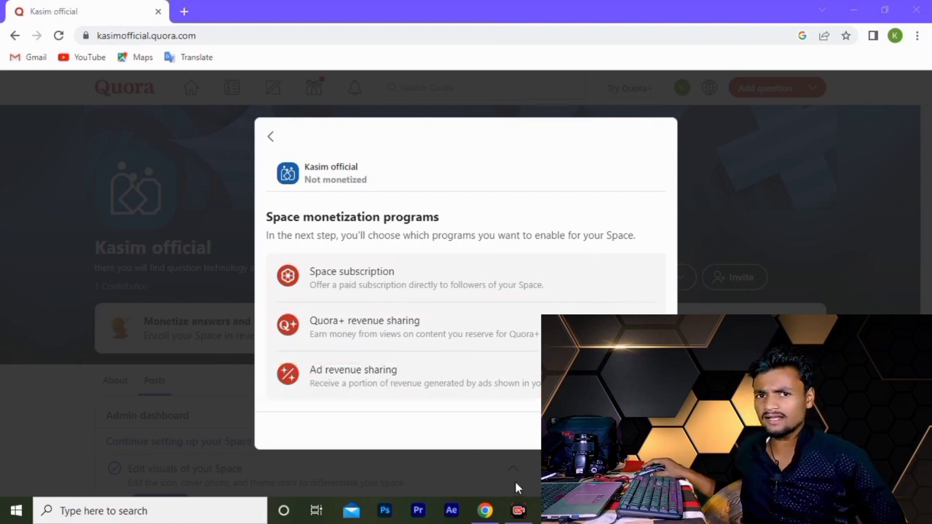
left_click(365, 377)
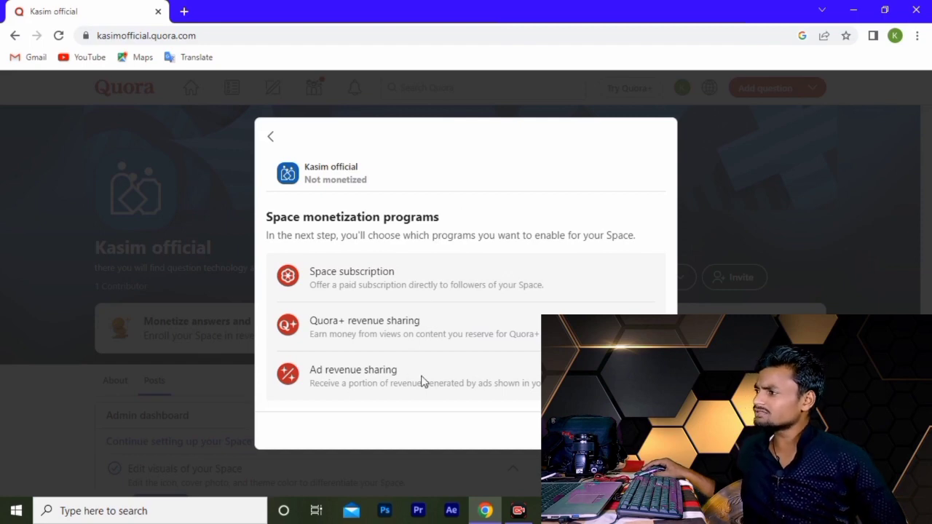
left_click_drag(371, 383, 310, 383)
left_click(362, 369)
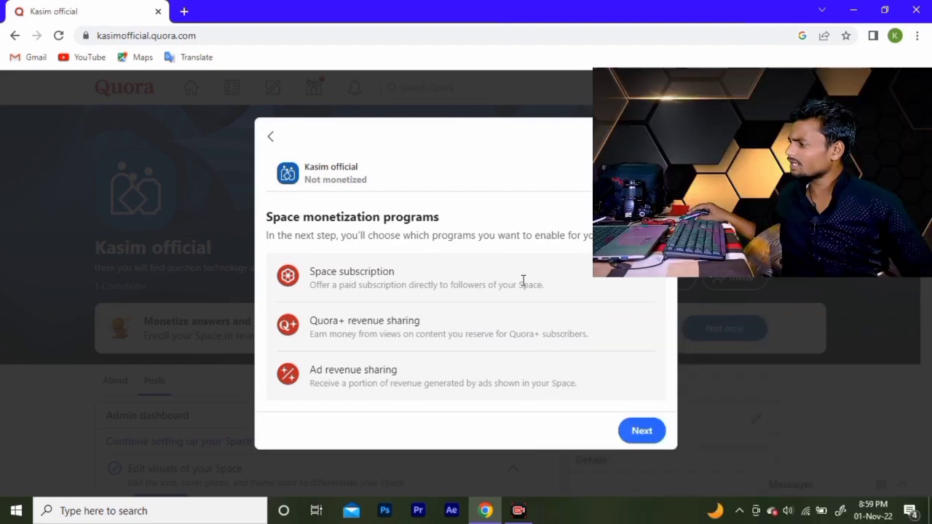
Read how the Space subscription program works and leave the monetization setup without enabling it.
left_click(271, 138)
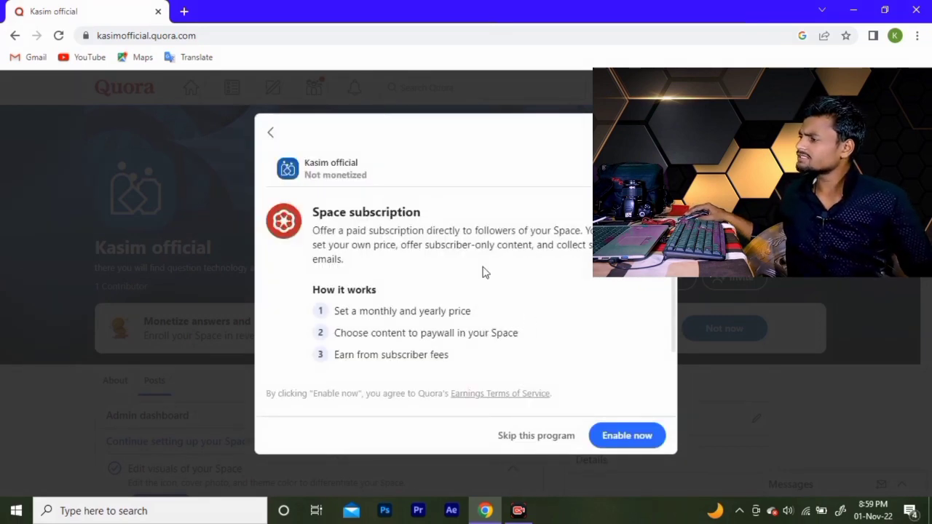
scroll(417, 325, "down", 2)
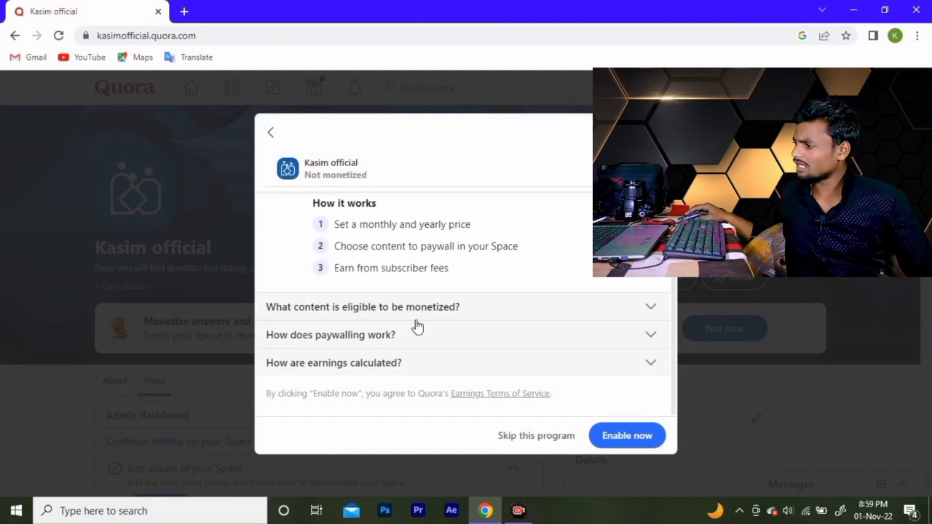
scroll(417, 325, "up", 2)
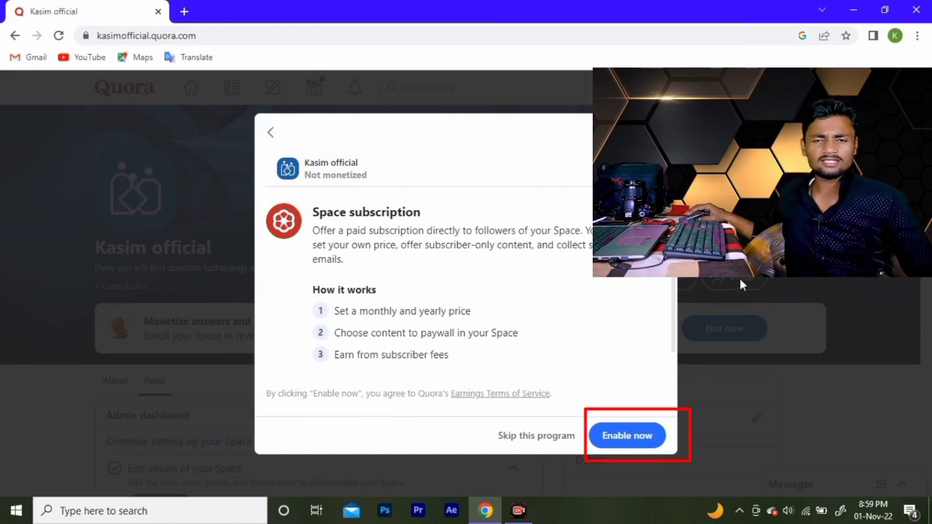
left_click(269, 132)
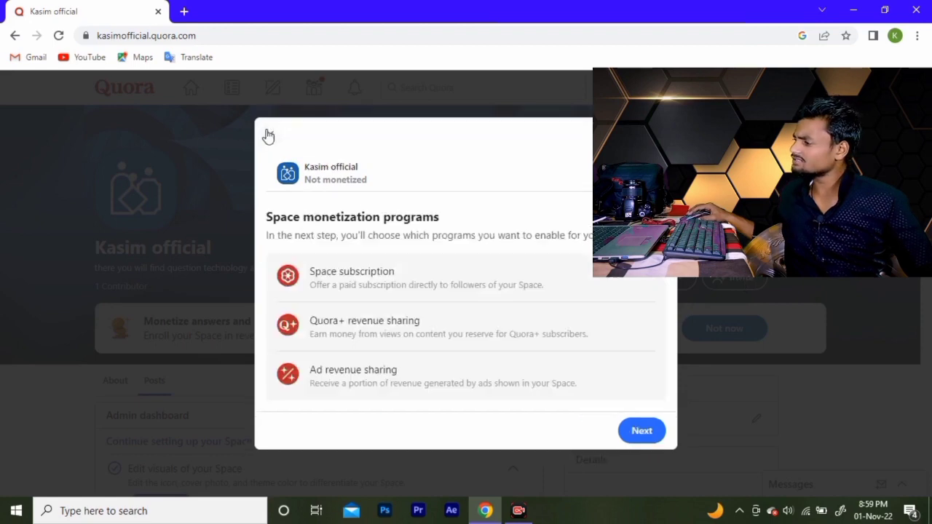
left_click(267, 134)
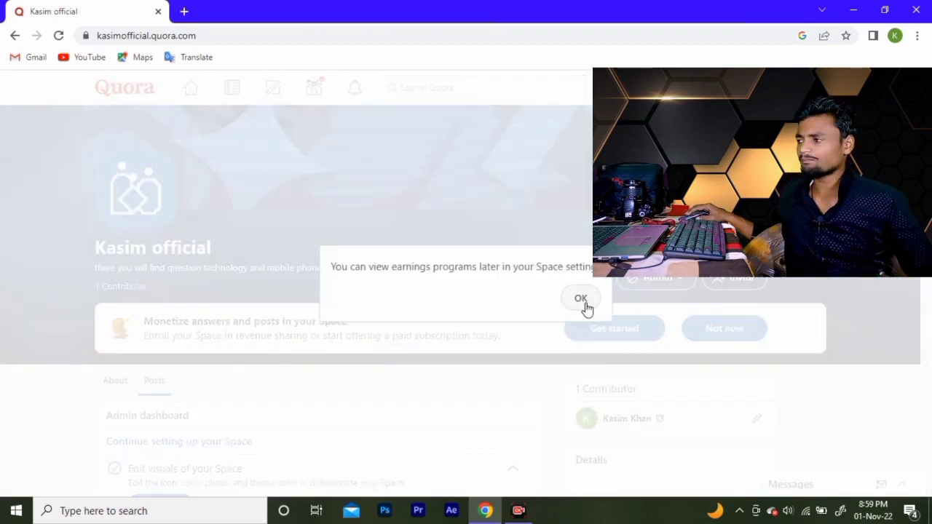
left_click(583, 302)
Restart the monetization setup, skip Quora+ revenue sharing, and enable ad revenue sharing for the Space.
left_click(616, 332)
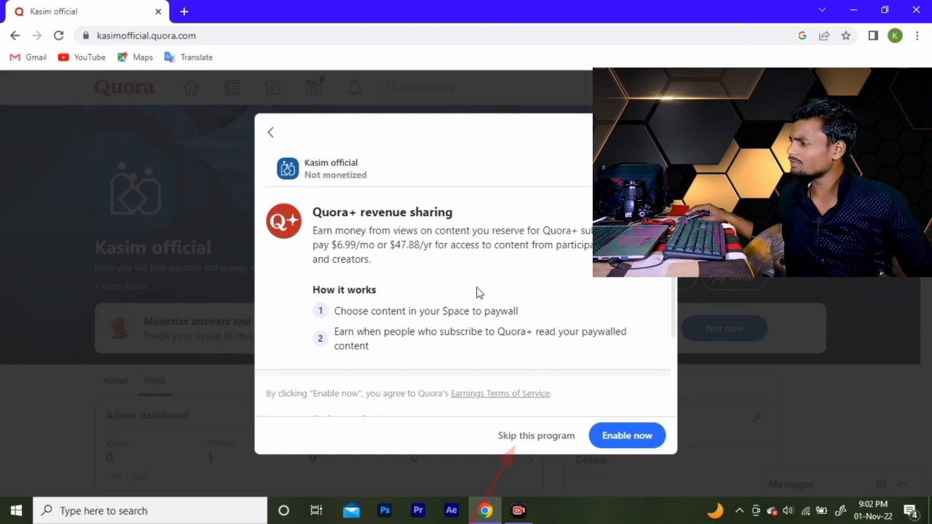
left_click(542, 439)
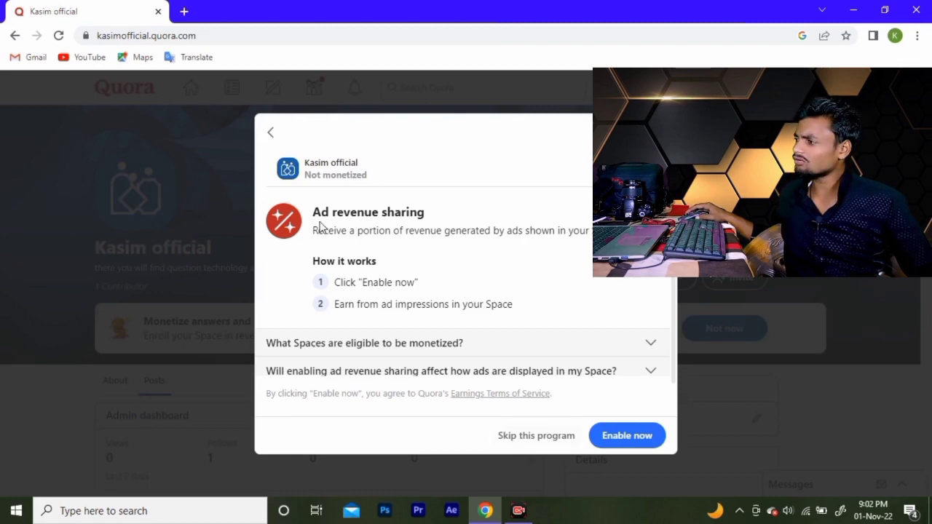
left_click(638, 437)
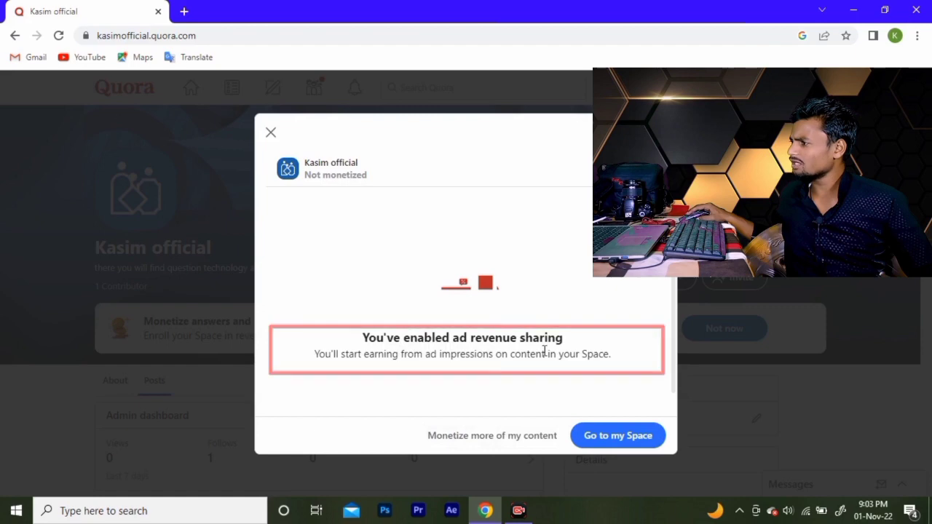
left_click(618, 438)
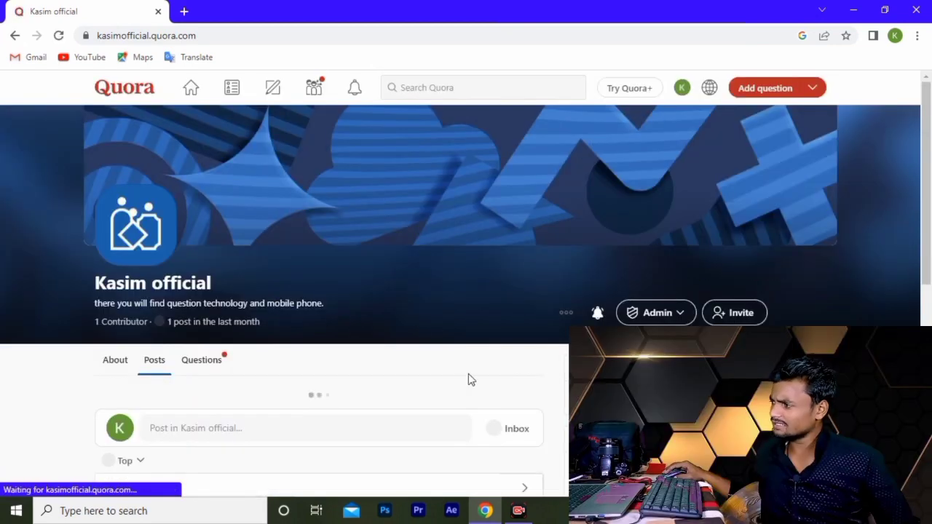
Examine the Space's admin dashboard, including views, follows, upvotes and comments, the setup checklist and the posted question.
scroll(466, 291, "down", 4)
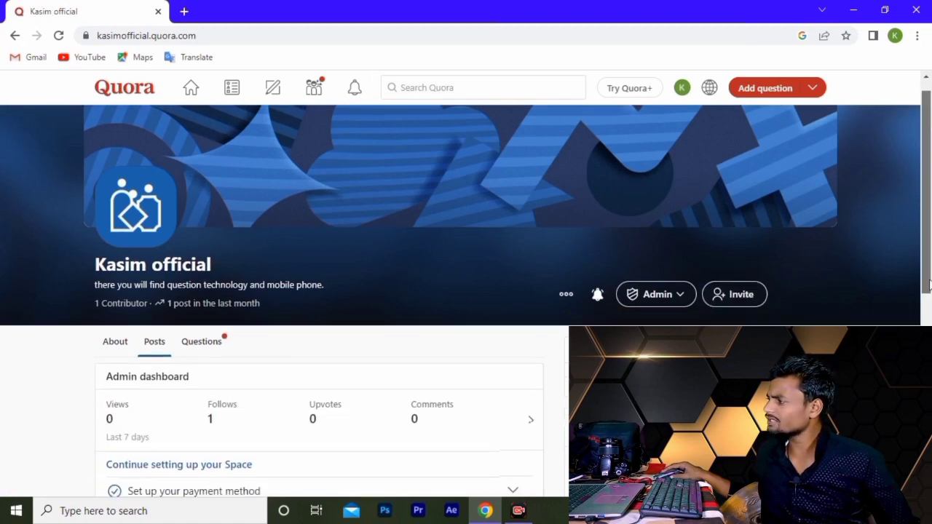
scroll(466, 291, "down", 2)
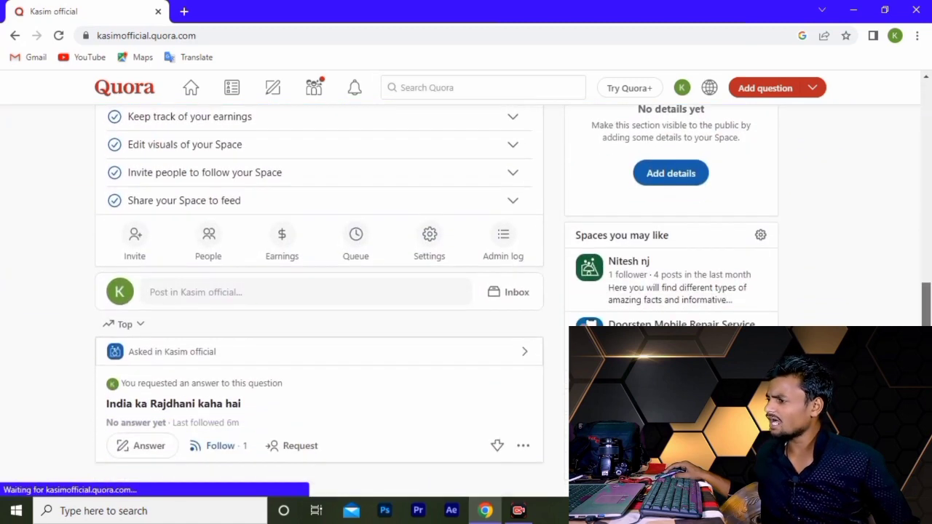
left_click_drag(926, 305, 929, 244)
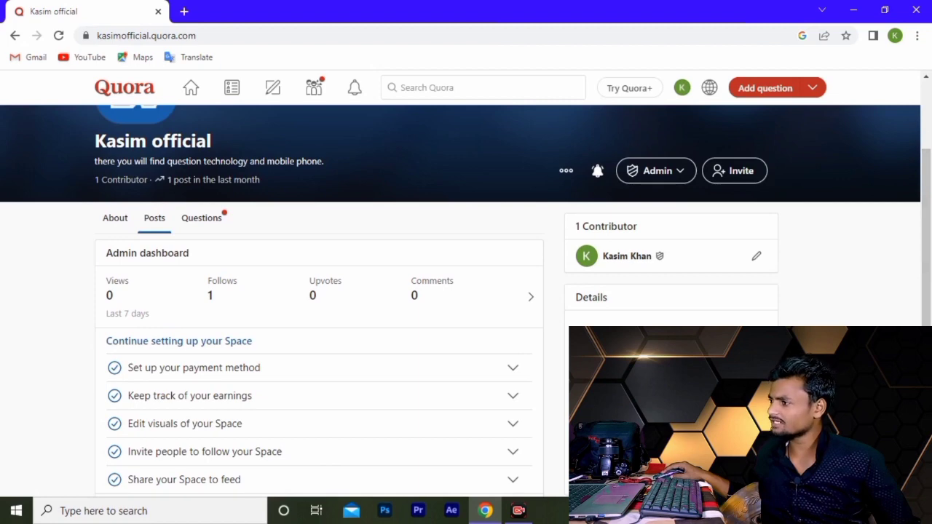
left_click_drag(81, 260, 166, 328)
mouse_move(175, 254)
left_mouse_down()
mouse_move(204, 292)
mouse_move(272, 319)
left_mouse_up()
left_click_drag(274, 255, 355, 331)
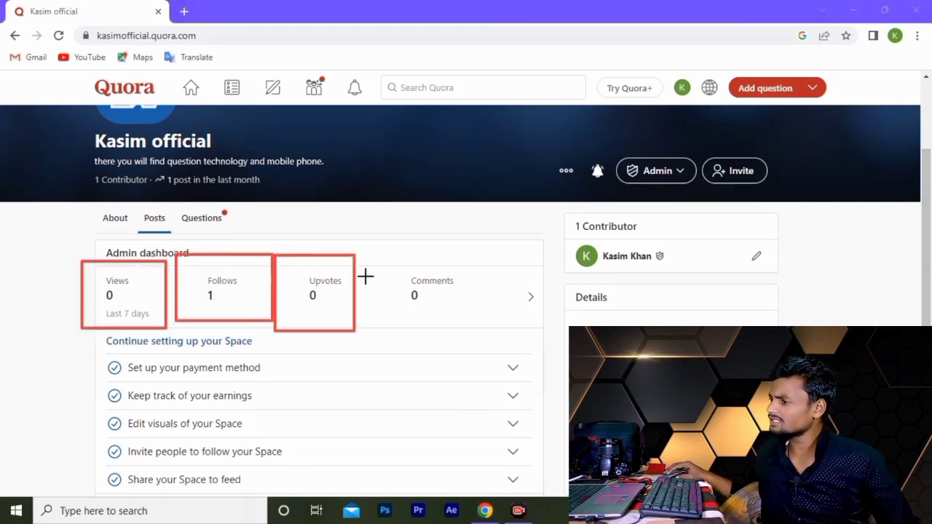
left_click_drag(390, 283, 495, 328)
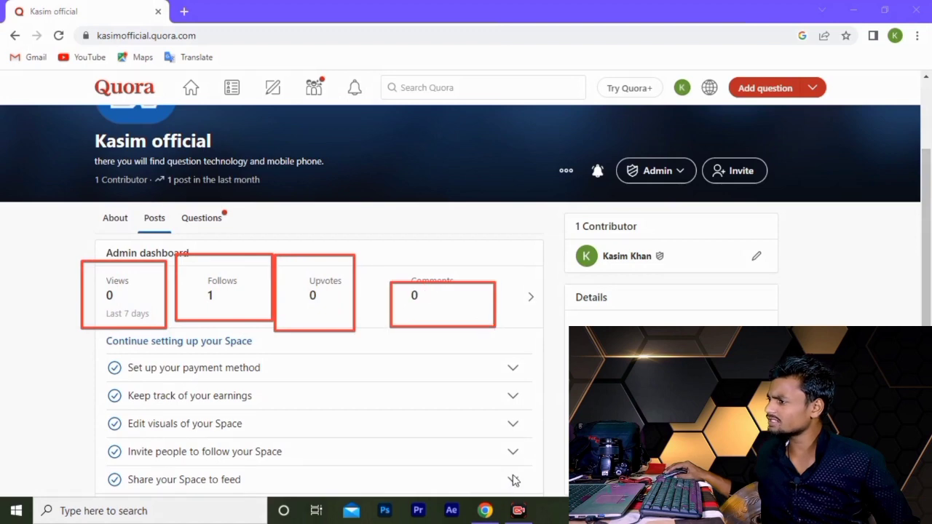
key("Escape")
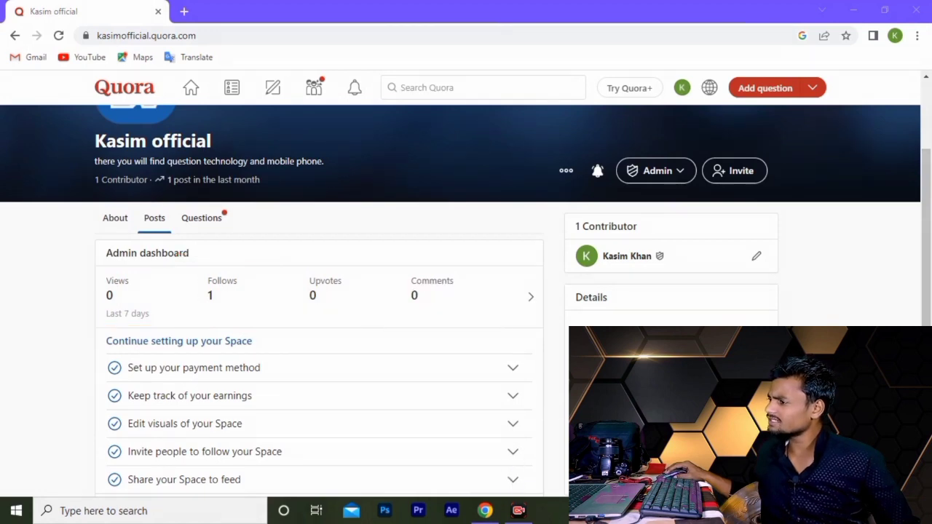
scroll(466, 291, "up", 2)
scroll(466, 291, "down", 6)
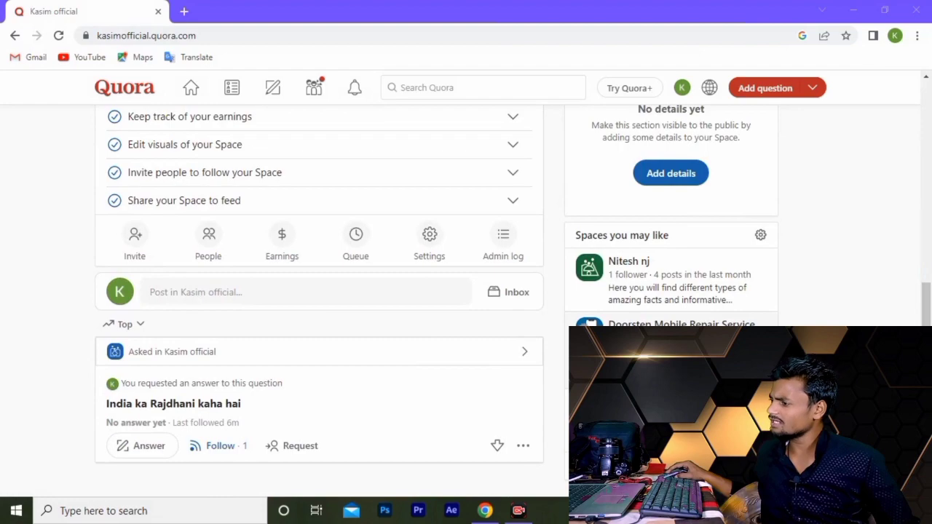
scroll(466, 292, "up", 6)
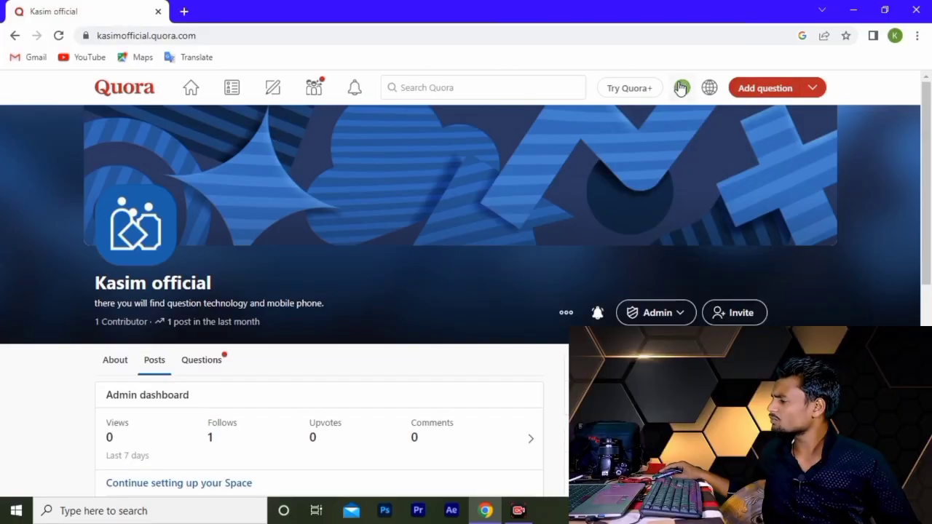
Open the account's monetization overview and check the monetized Space's earnings and minimum payout requirement.
left_click(682, 88)
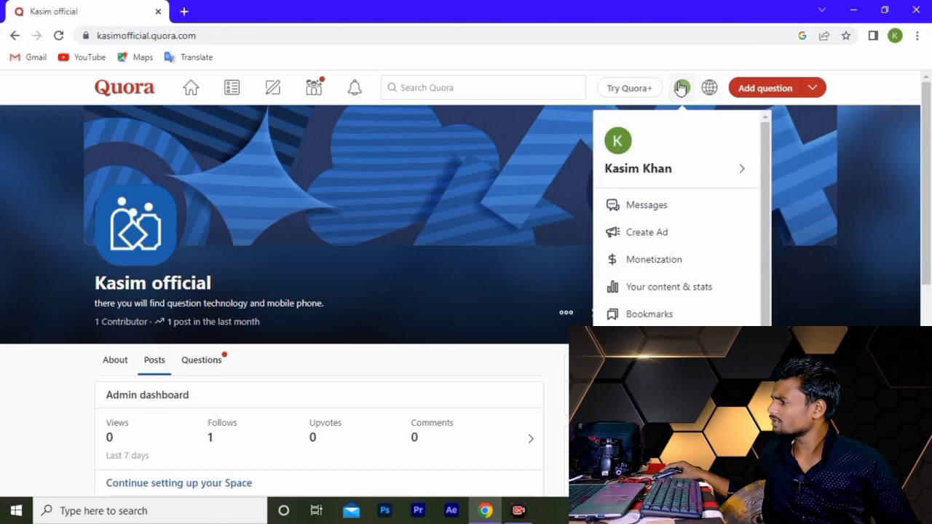
left_click(658, 264)
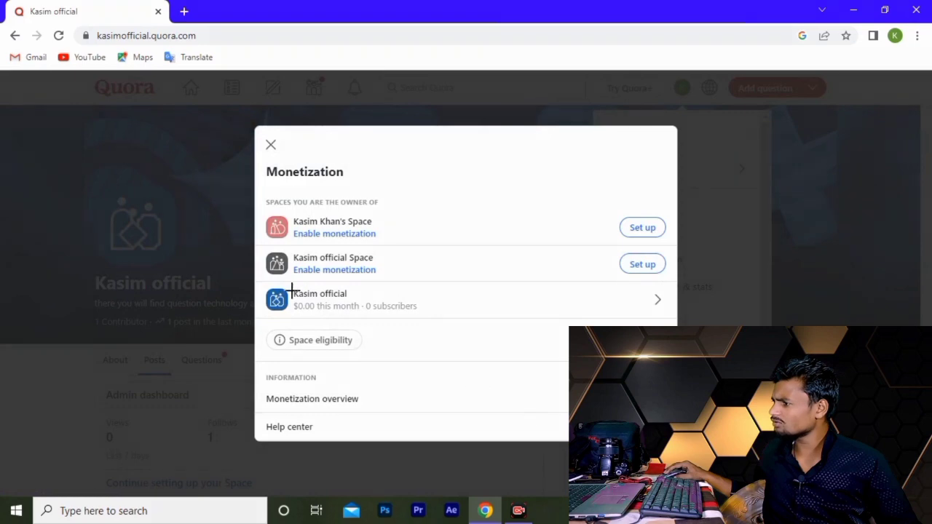
mouse_move(278, 300)
left_mouse_down()
mouse_move(328, 317)
mouse_move(436, 317)
left_mouse_up()
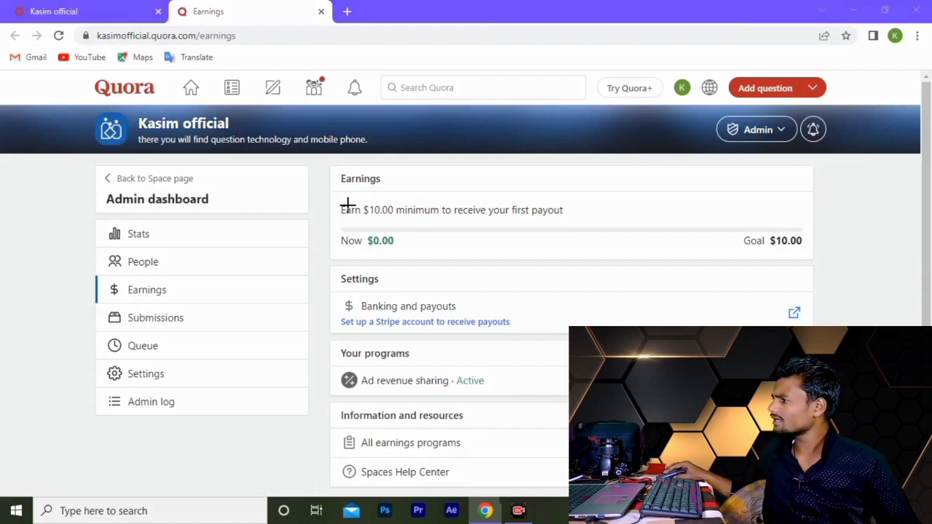
mouse_move(336, 201)
left_mouse_down()
mouse_move(474, 225)
mouse_move(564, 216)
mouse_move(581, 224)
left_mouse_up()
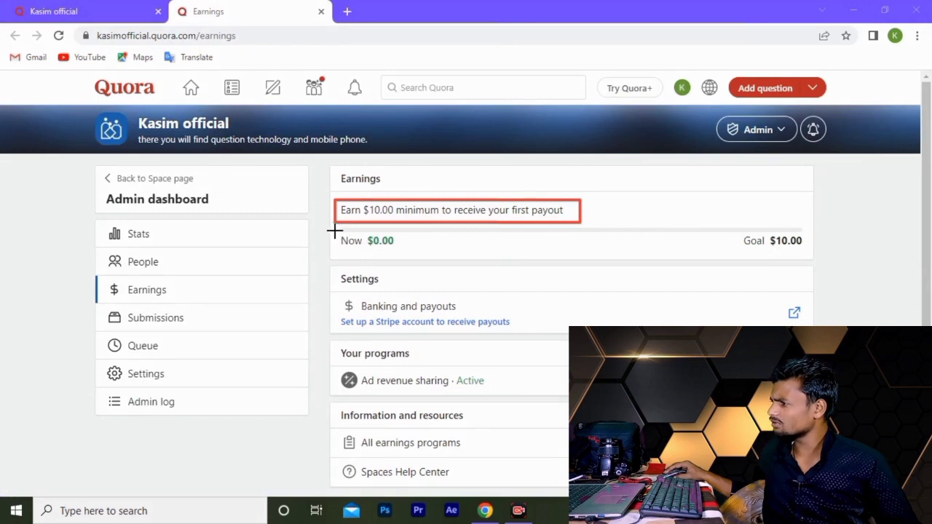
left_click_drag(335, 231, 404, 252)
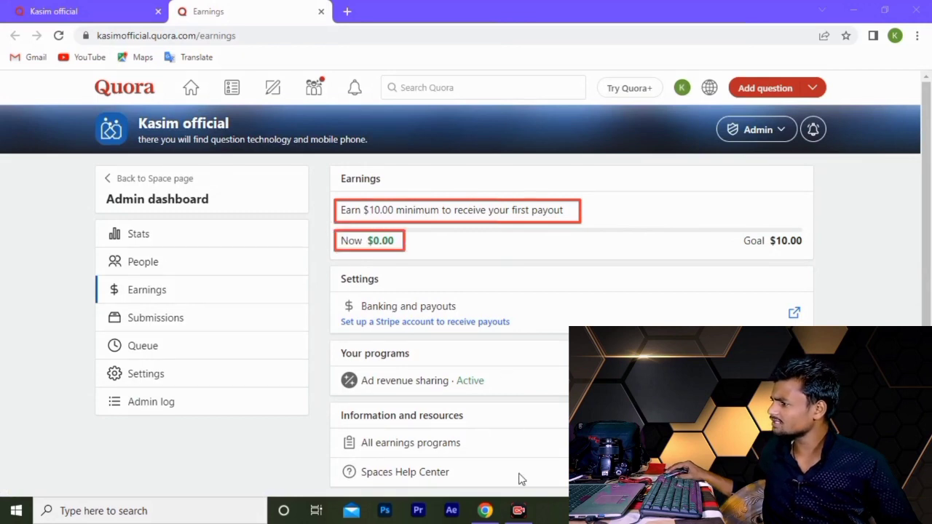
Review the Banking and payouts setting with its Stripe account setup, and the Spaces Help Center entry, on the Space's earnings page.
mouse_move(326, 290)
left_mouse_down()
mouse_move(384, 320)
mouse_move(577, 332)
left_mouse_up()
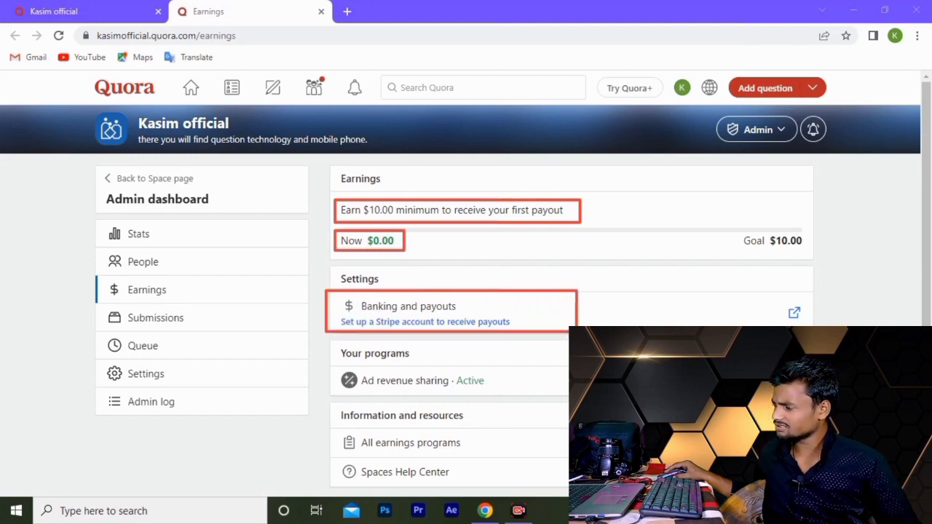
key("Escape")
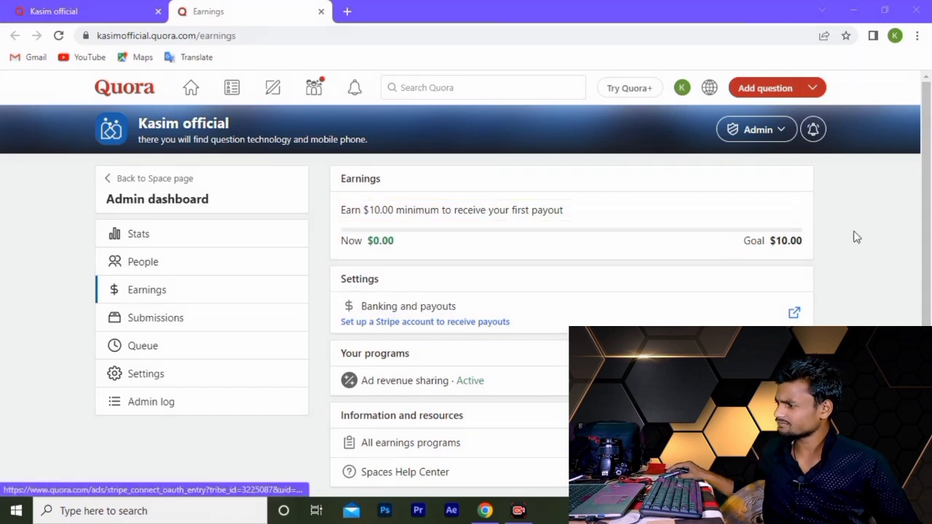
scroll(853, 235, "down", 1)
mouse_move(316, 397)
left_mouse_down()
mouse_move(344, 410)
mouse_move(579, 434)
left_mouse_up()
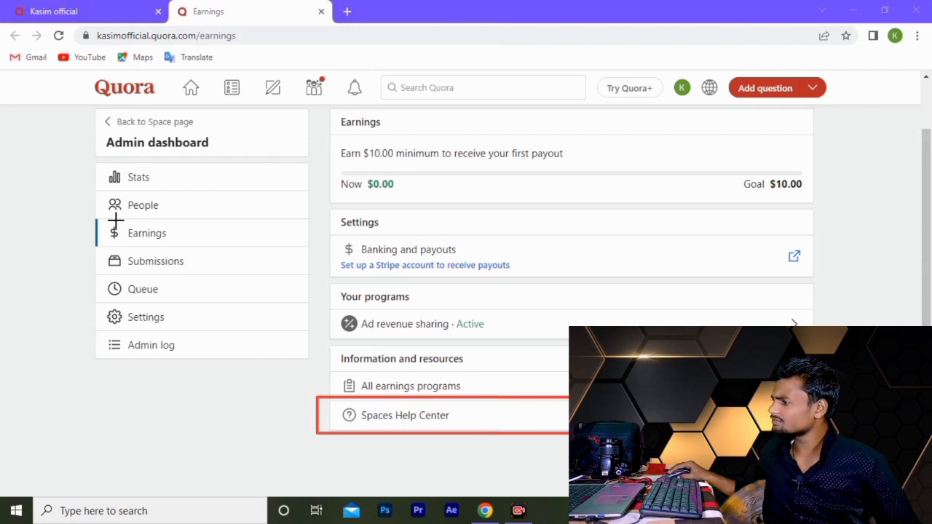
left_click_drag(90, 164, 25, 133)
key("ctrl+z")
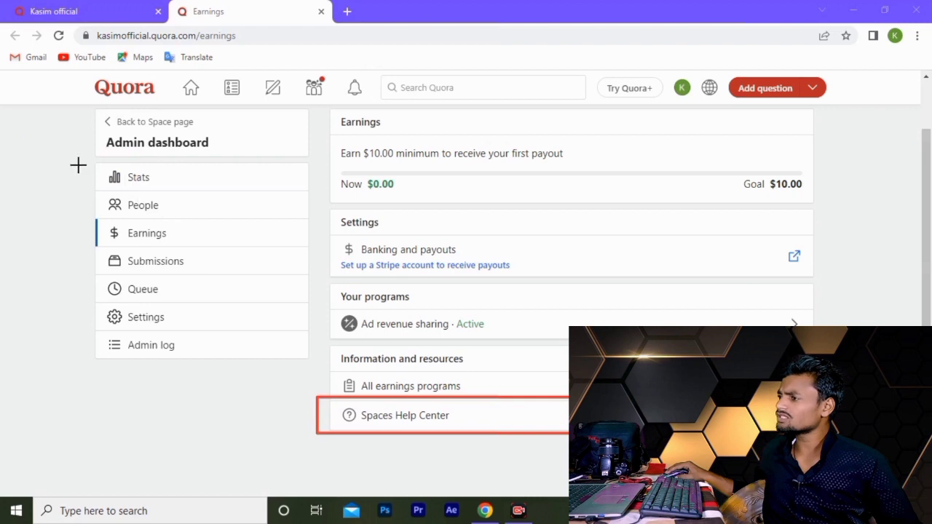
left_click_drag(78, 163, 134, 184)
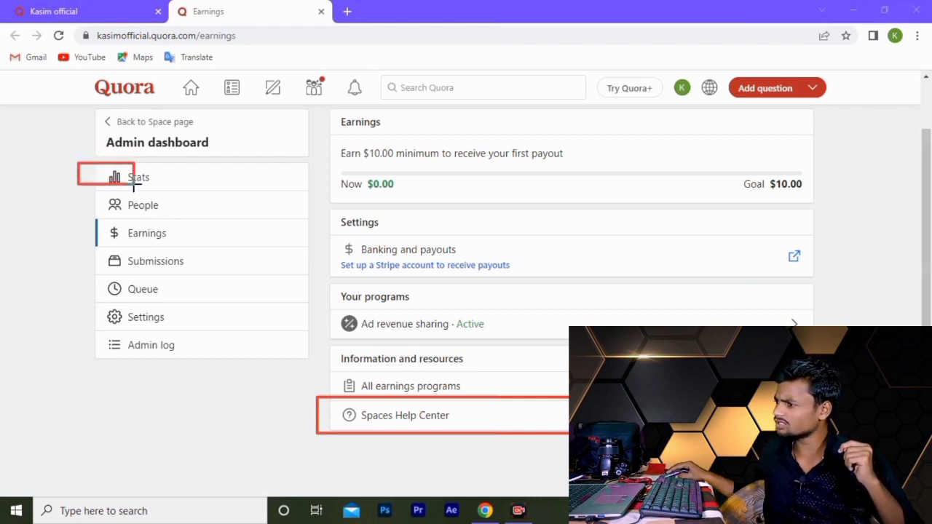
left_click_drag(134, 185, 136, 184)
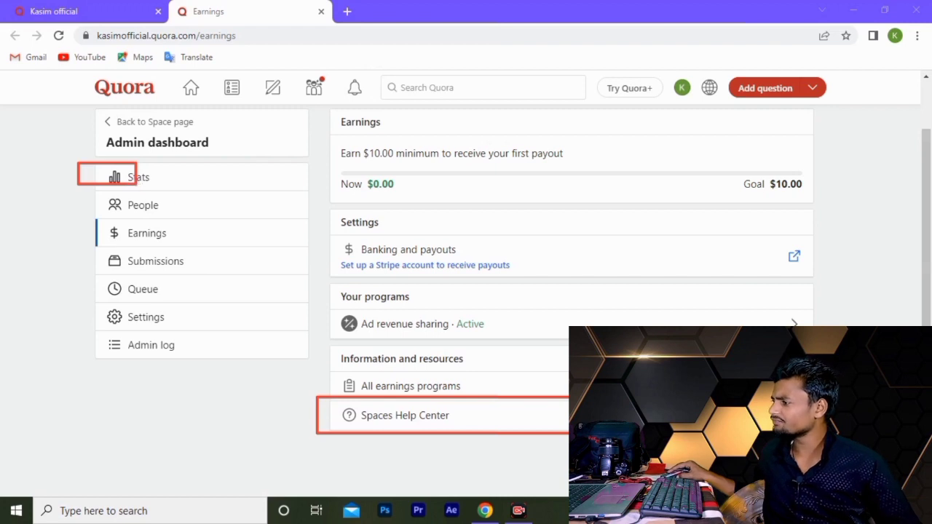
key("ctrl+z")
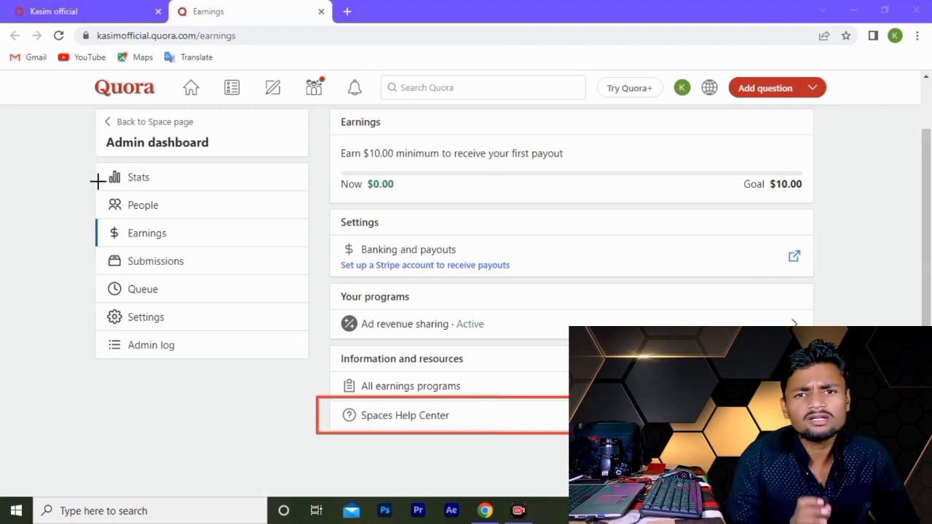